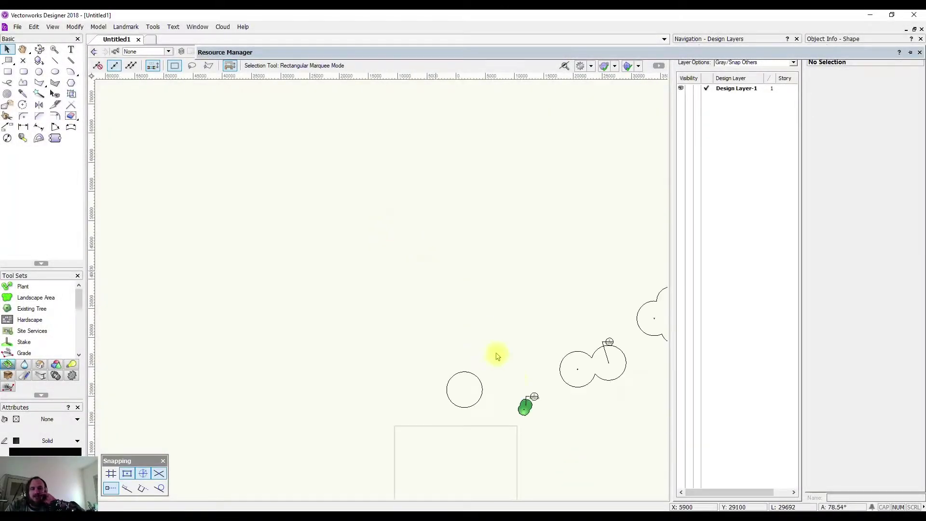
Pan to the plants and open the worksheet Resource Manager from Landmark > Tools > Reports.
middle_click_drag(497, 356, 398, 333)
scroll(428, 290, "up", 3)
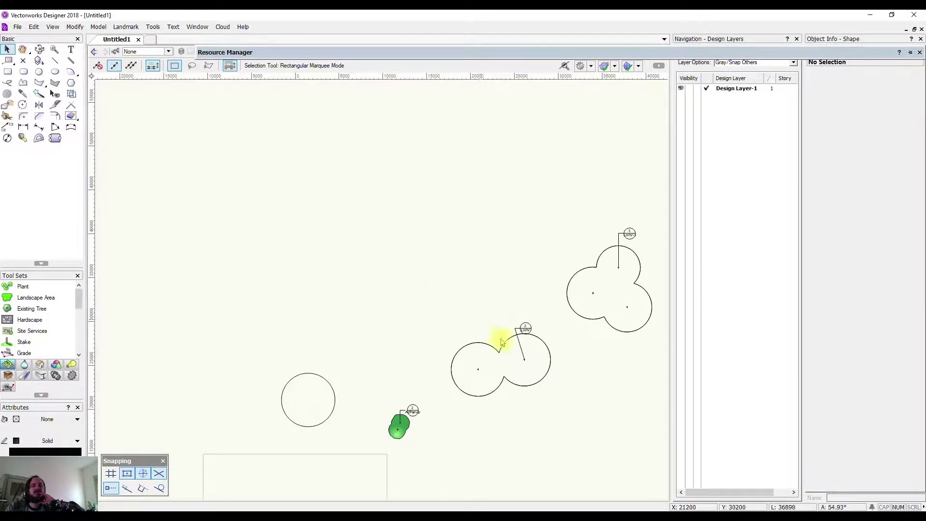
middle_click_drag(499, 337, 468, 331)
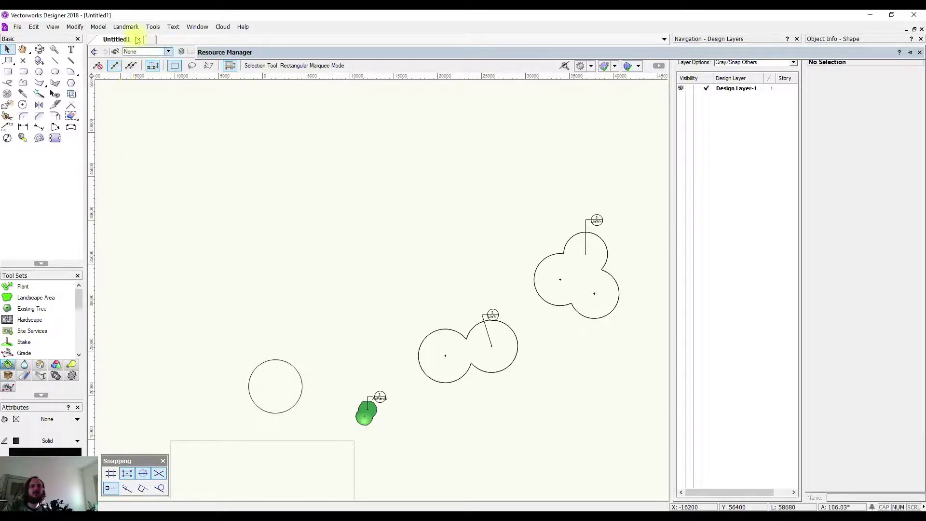
left_click(131, 27)
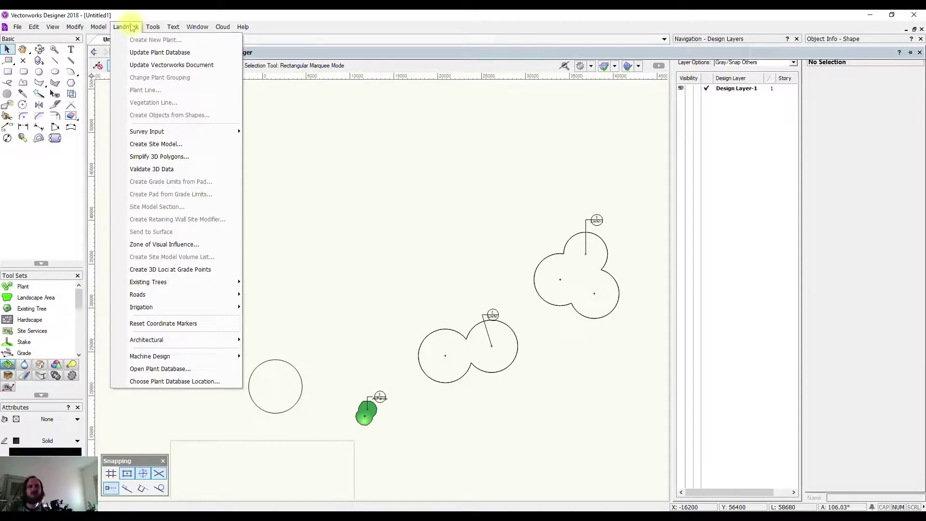
mouse_move(148, 28)
mouse_move(185, 85)
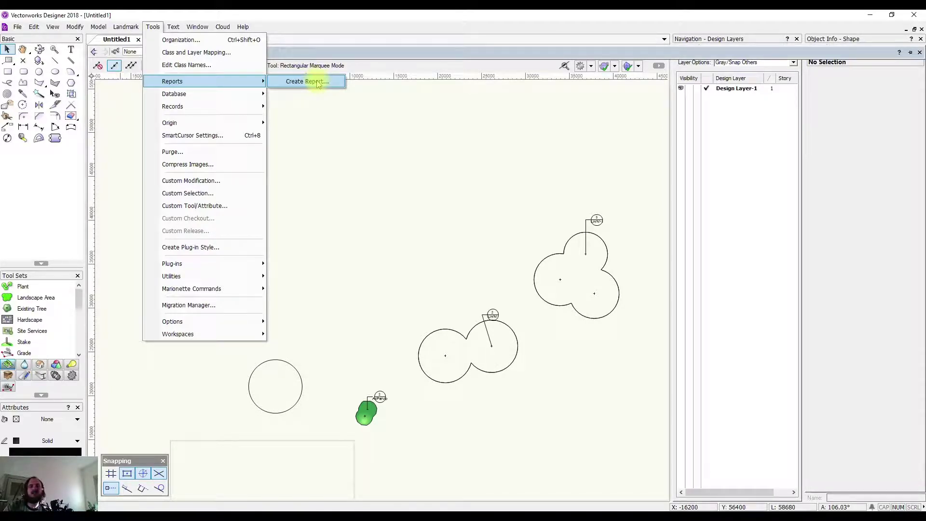
left_click(335, 81)
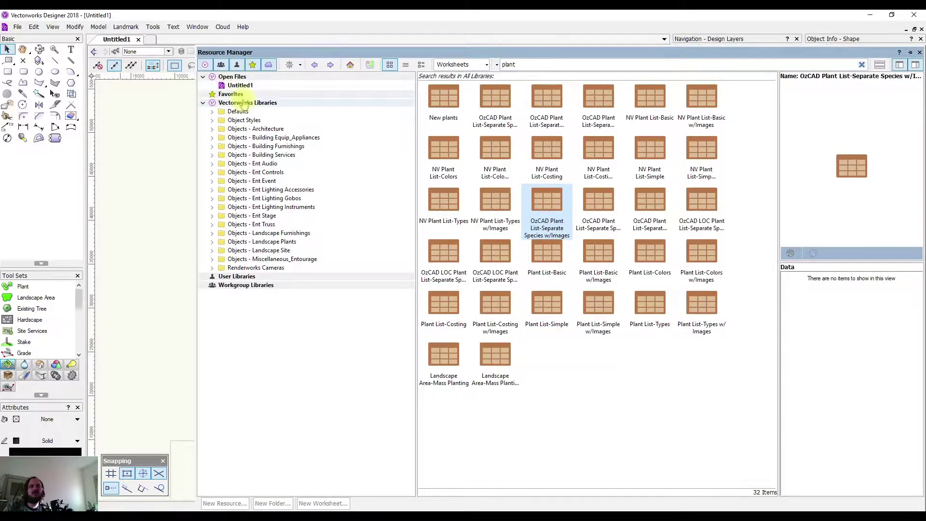
Switch the Resource Manager to the Vectorworks Libraries, keeping Worksheets as the resource type.
left_click(238, 85)
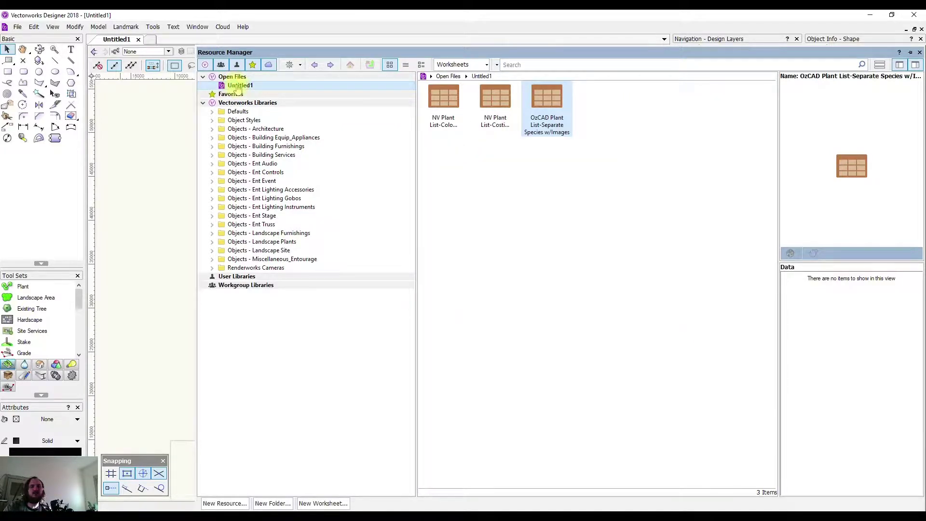
left_click(248, 103)
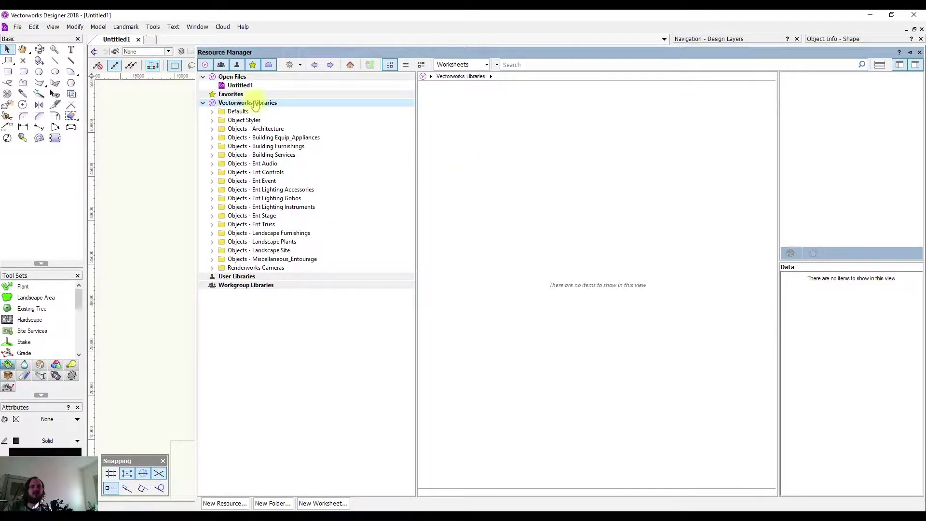
left_click(486, 65)
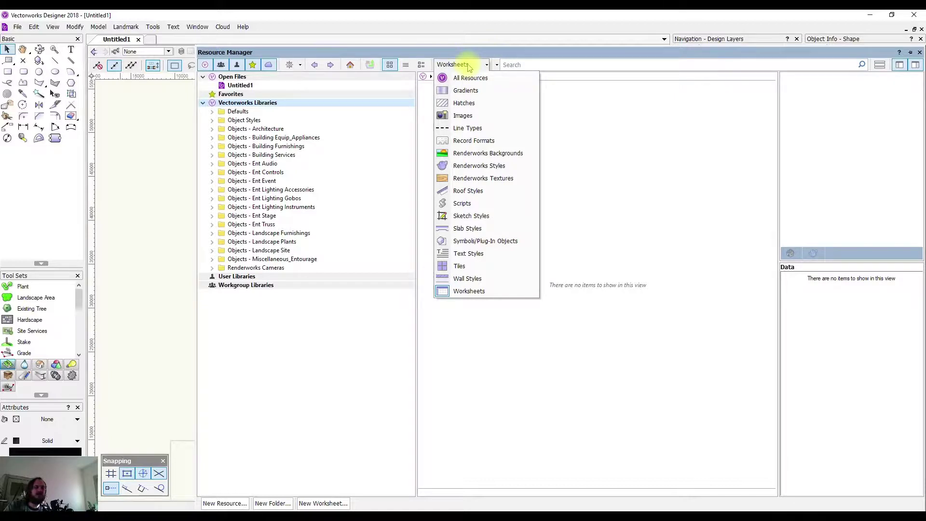
left_click(456, 291)
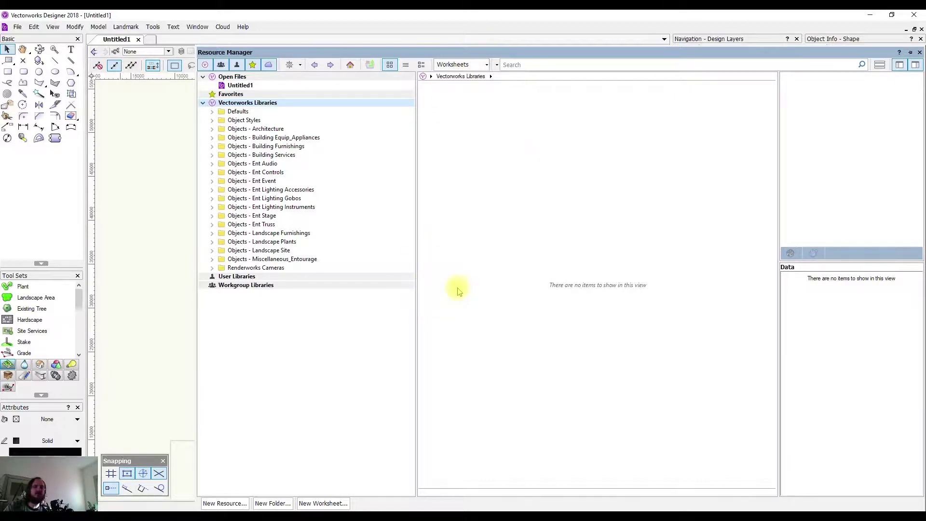
Search the libraries for 'plant' and drag NV Plant List-Costing onto the drawing.
left_click(531, 65)
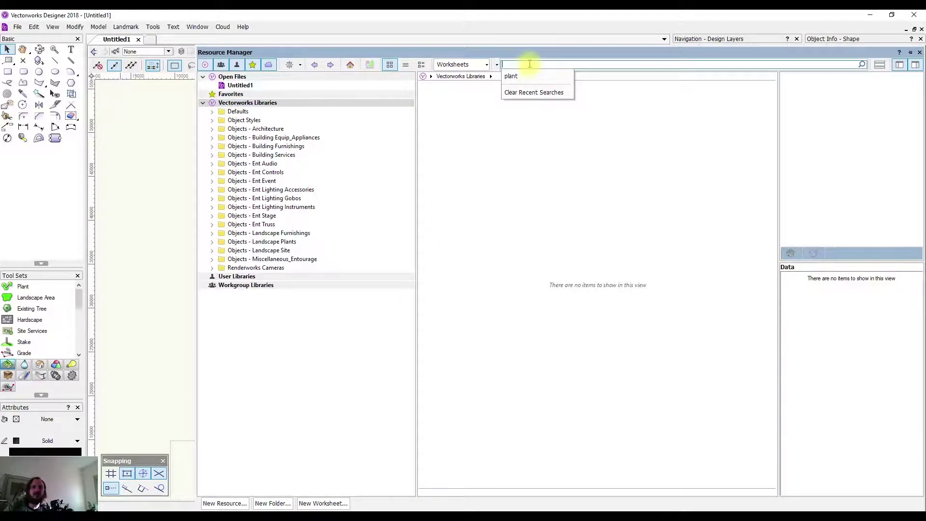
type("plant")
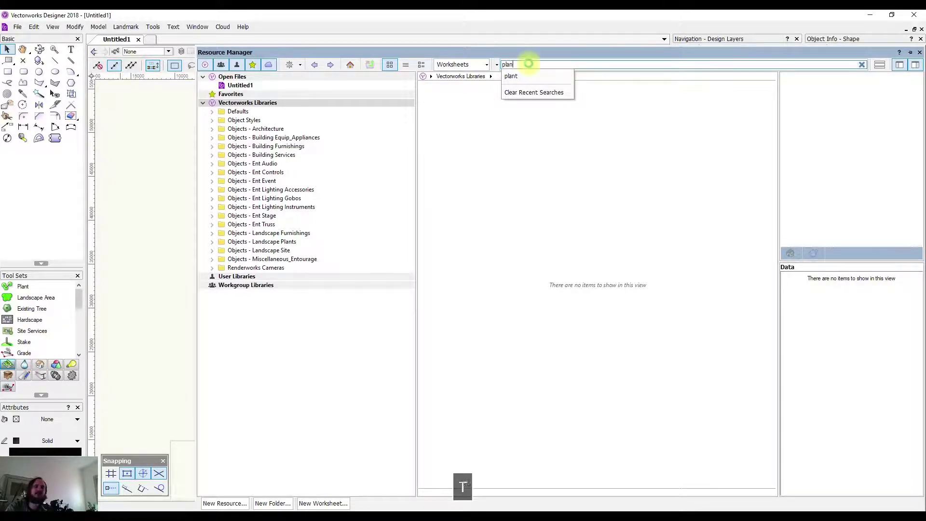
key("Return")
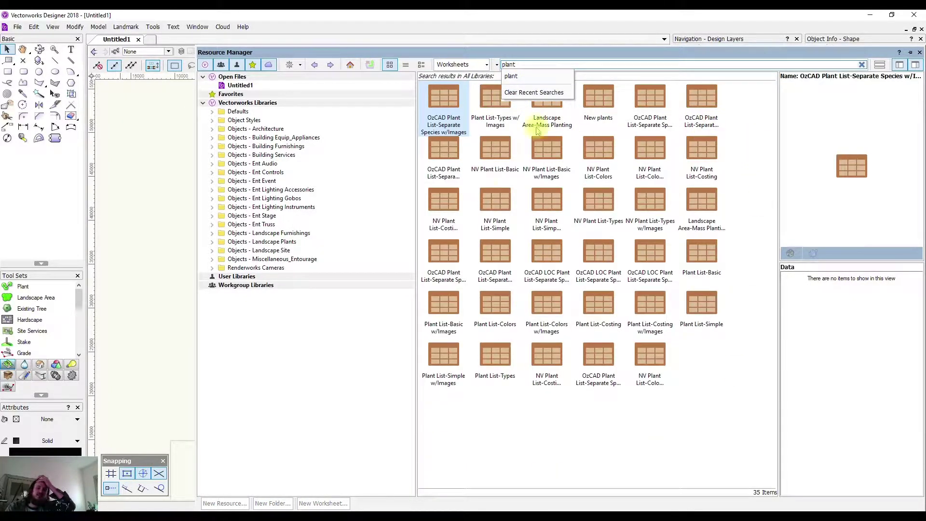
left_click(699, 403)
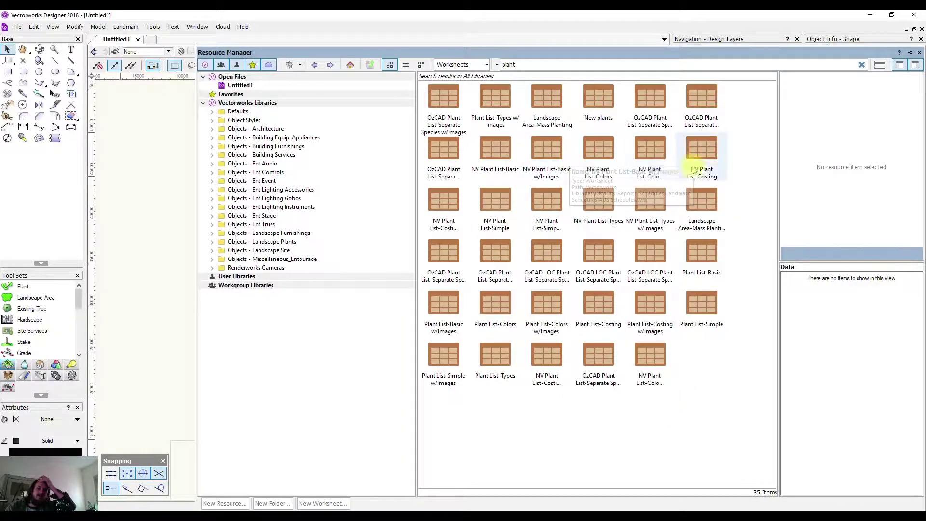
left_click_drag(707, 159, 193, 161)
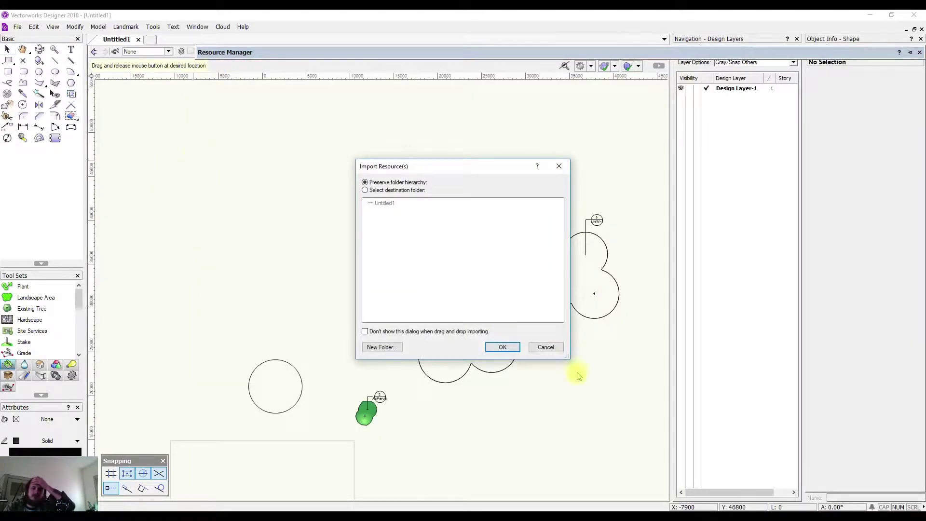
Import the NV Plant List-Costing worksheet, frame it in view, and return to the worksheet results.
left_click(503, 348)
scroll(370, 246, "up", 3)
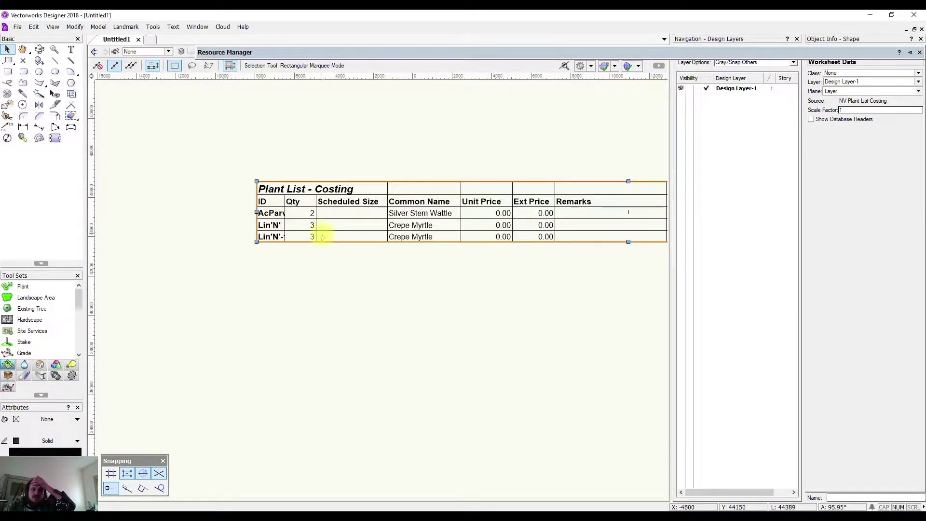
scroll(322, 237, "down", 3)
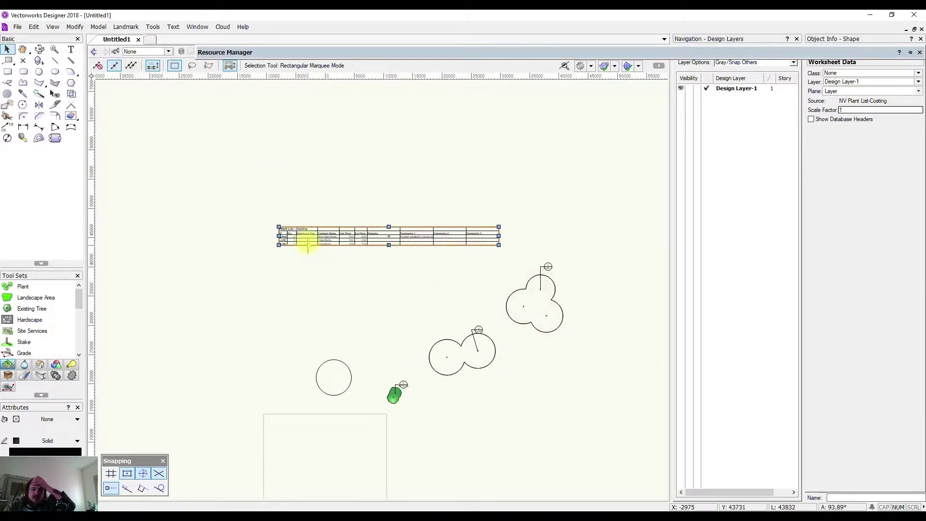
scroll(308, 244, "up", 2)
scroll(307, 244, "down", 1)
key("h")
left_click_drag(539, 213, 467, 159)
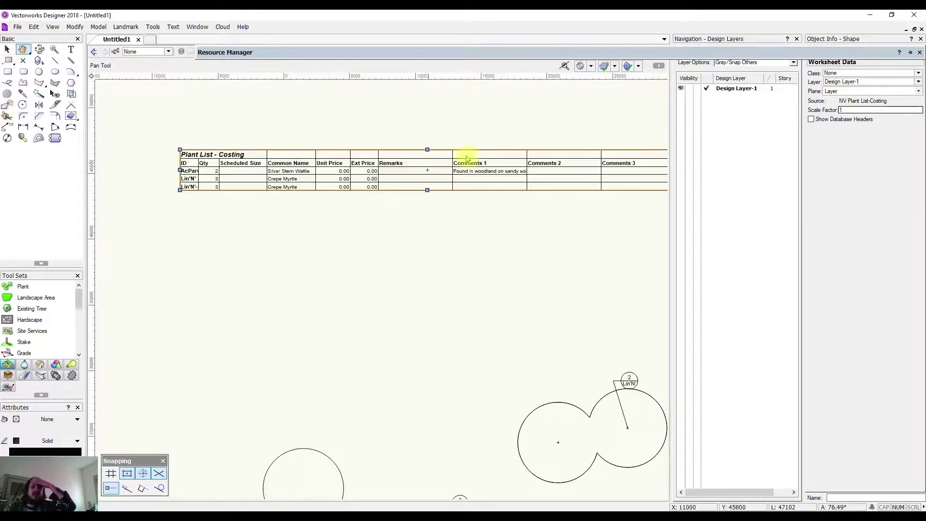
key("x")
left_click_drag(180, 173, 145, 189)
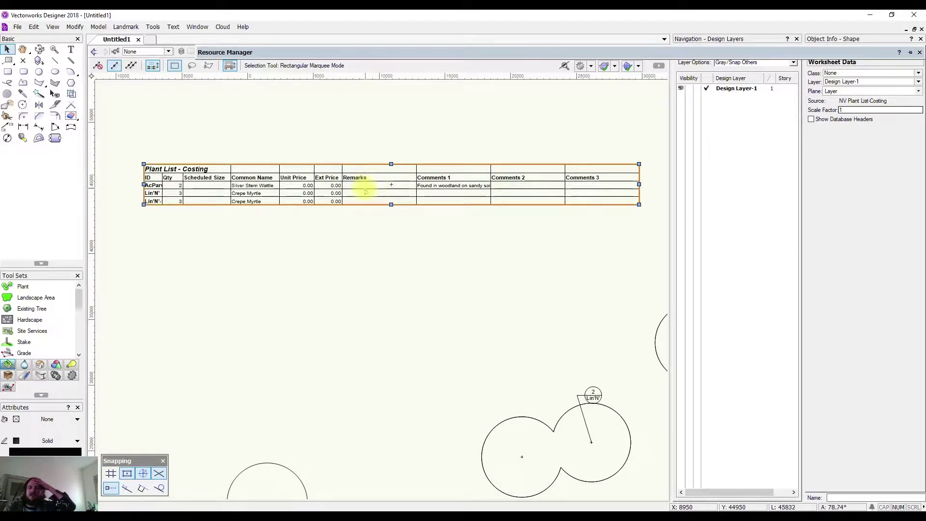
left_click(337, 53)
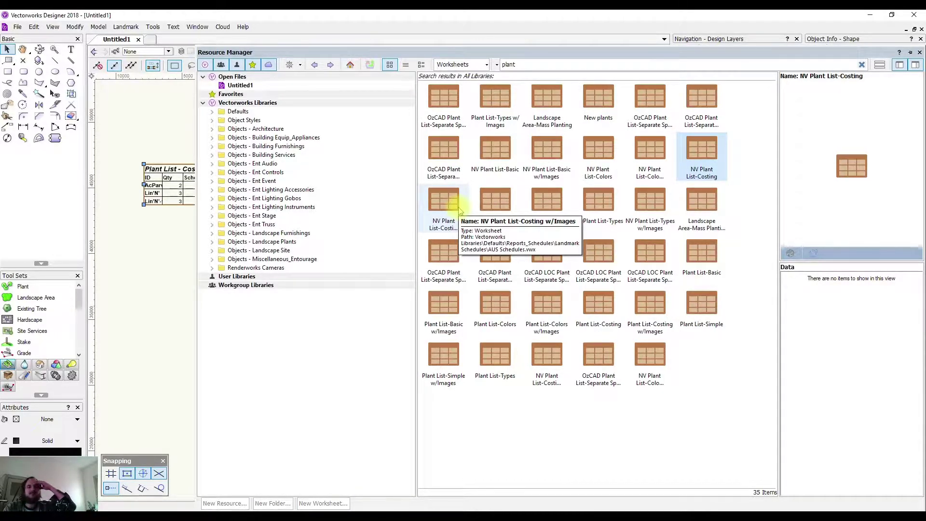
Import the OzCAD LOC Plant List worksheet and position it beneath the Costing table.
mouse_move(599, 254)
left_mouse_down()
mouse_move(144, 265)
mouse_move(148, 273)
left_mouse_up()
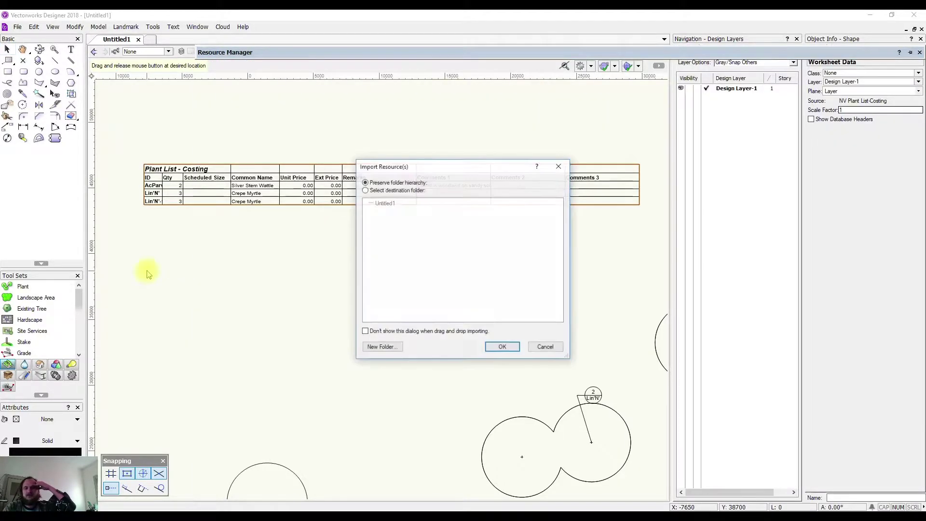
left_click(502, 349)
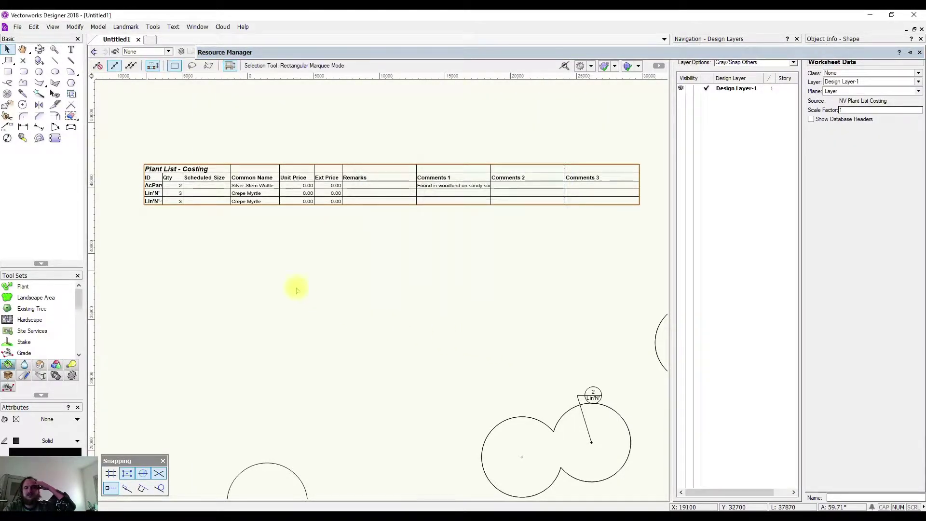
middle_click_drag(268, 265, 368, 225)
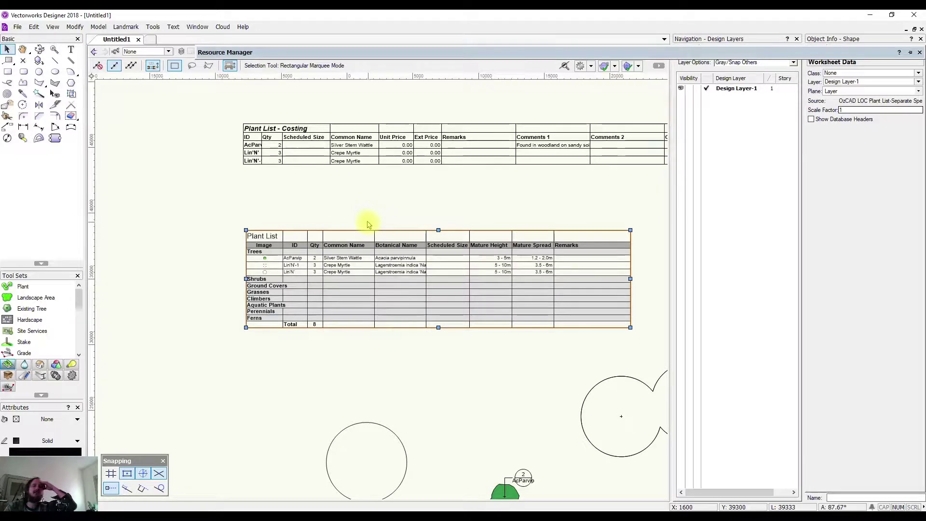
left_click_drag(328, 244, 326, 194)
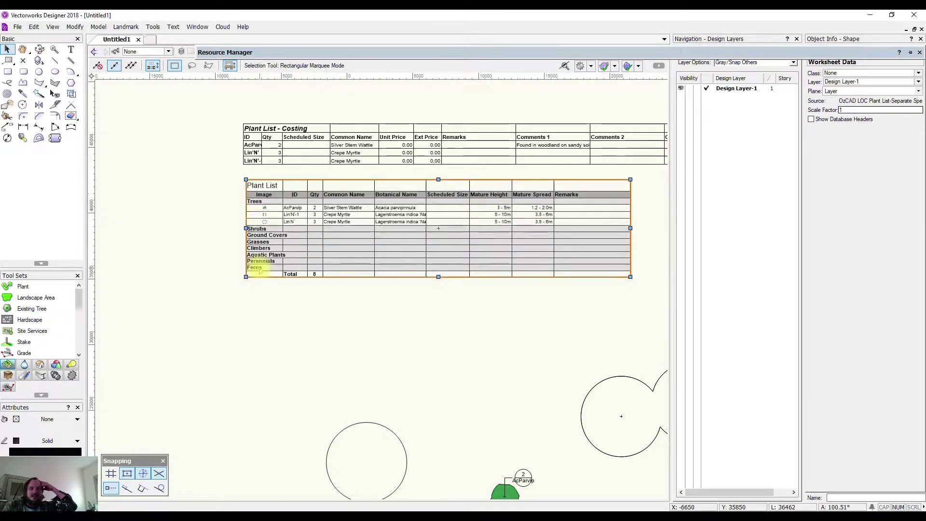
scroll(260, 270, "up", 2)
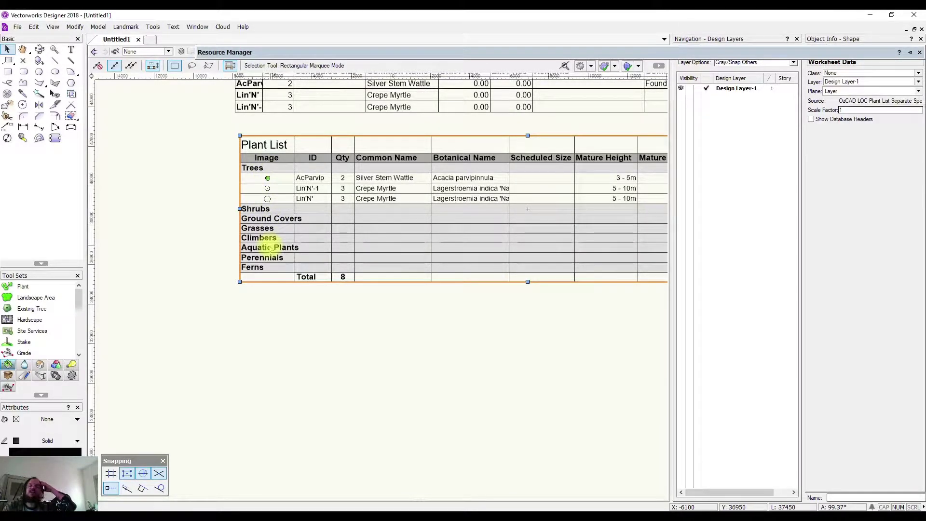
mouse_move(272, 247)
middle_mouse_down()
mouse_move(289, 275)
mouse_move(265, 308)
middle_mouse_up()
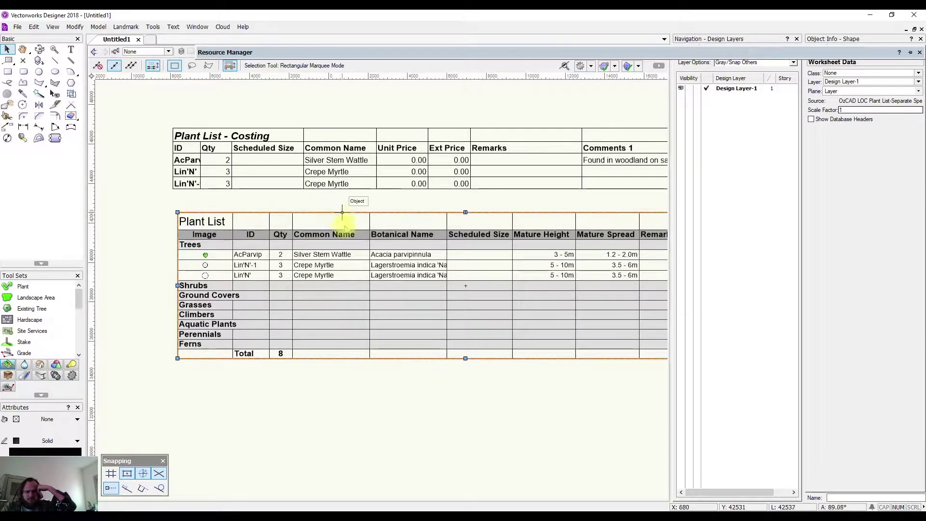
Recentre both worksheets in the view and pick the Circle tool.
scroll(386, 302, "right", 1)
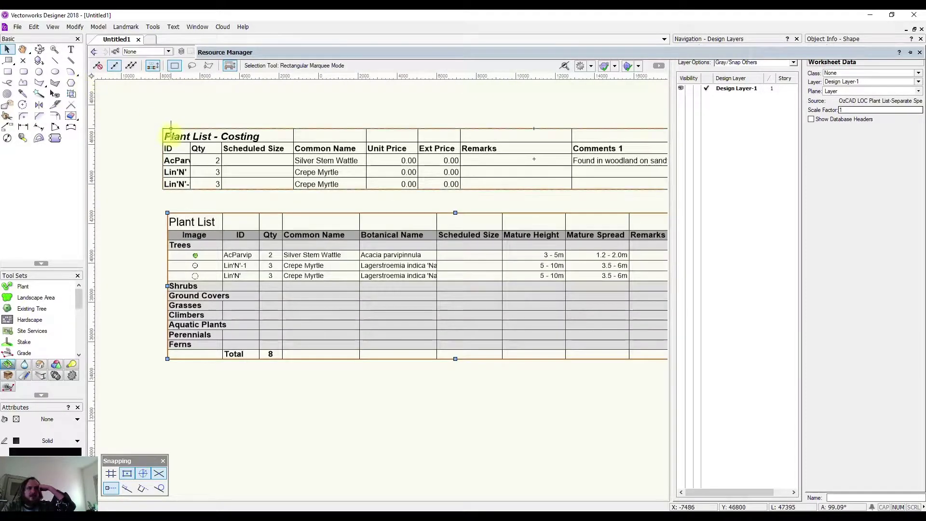
scroll(170, 132, "down", 3)
middle_click_drag(169, 132, 252, 190)
scroll(252, 190, "up", 1)
left_click_drag(248, 214, 267, 267)
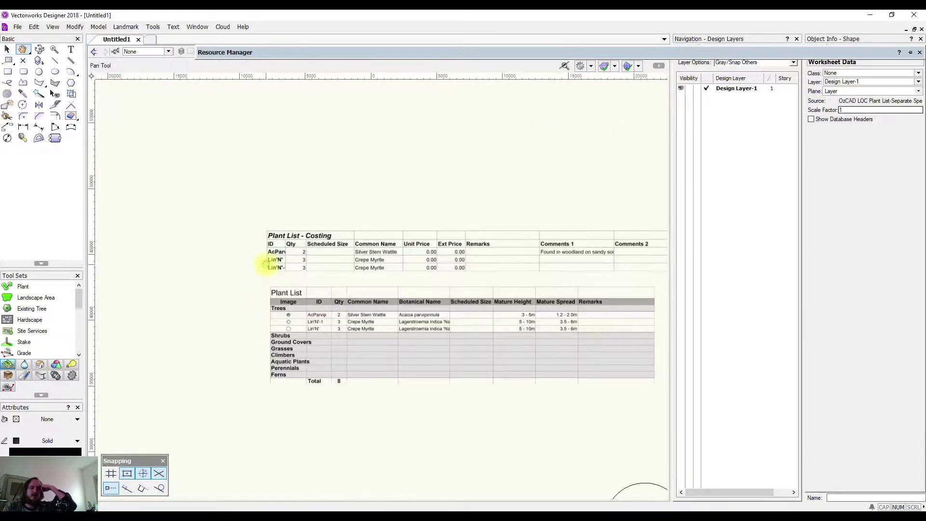
key("x")
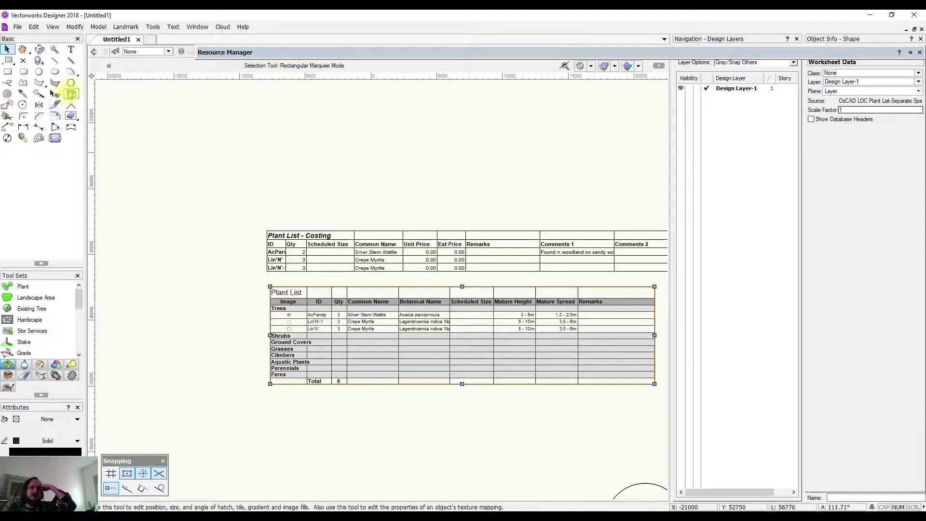
left_click(40, 72)
Draw a circle above the worksheets and convert it into a new plant named Plant 1.
left_click(250, 144)
left_click(279, 173)
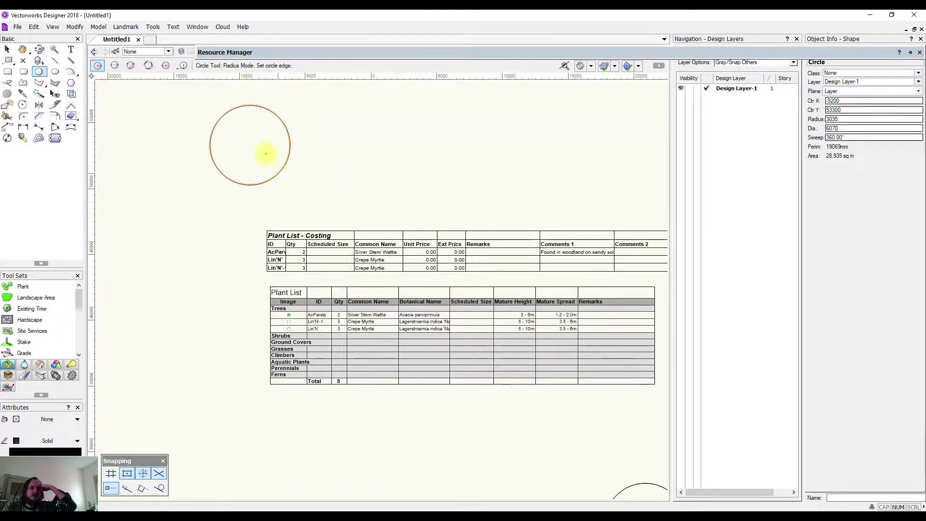
left_click(126, 26)
left_click(137, 40)
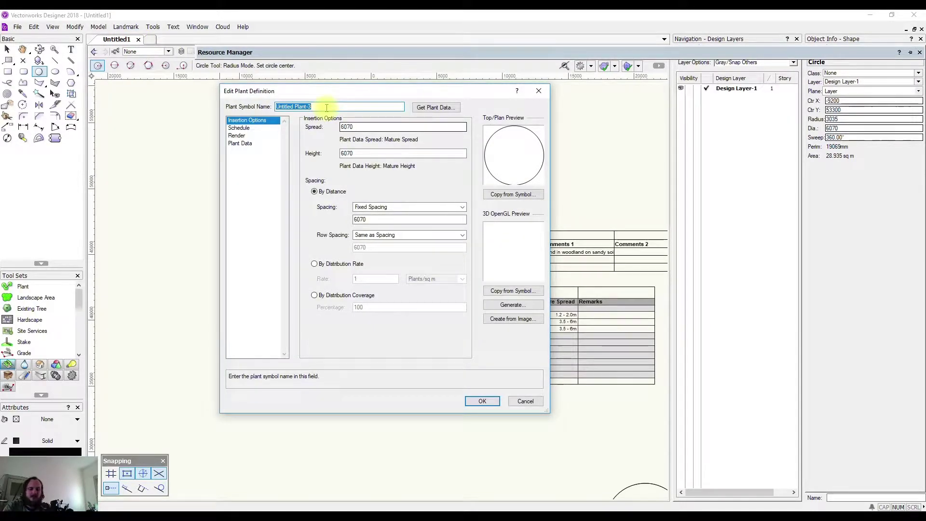
type("Plant 1")
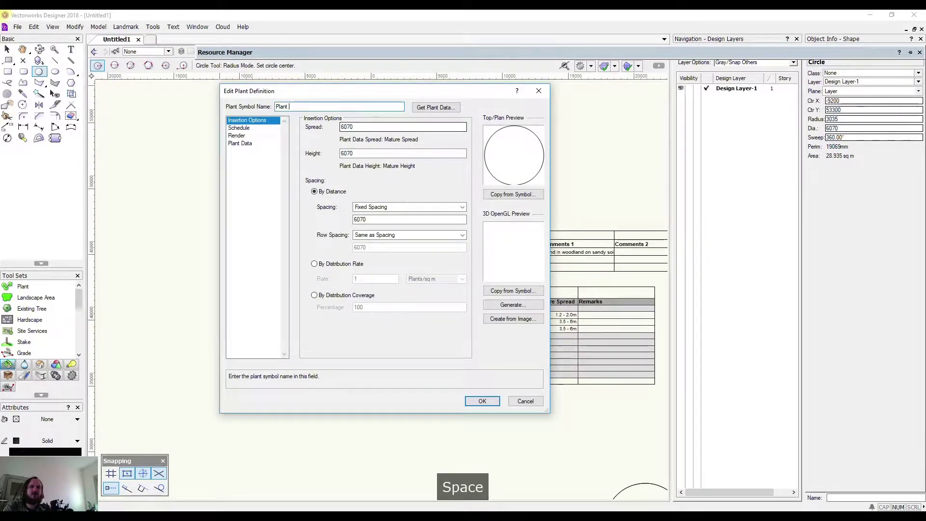
Set the plant's Latin Name to Plant 1 and add it as a plant database record.
left_click(239, 128)
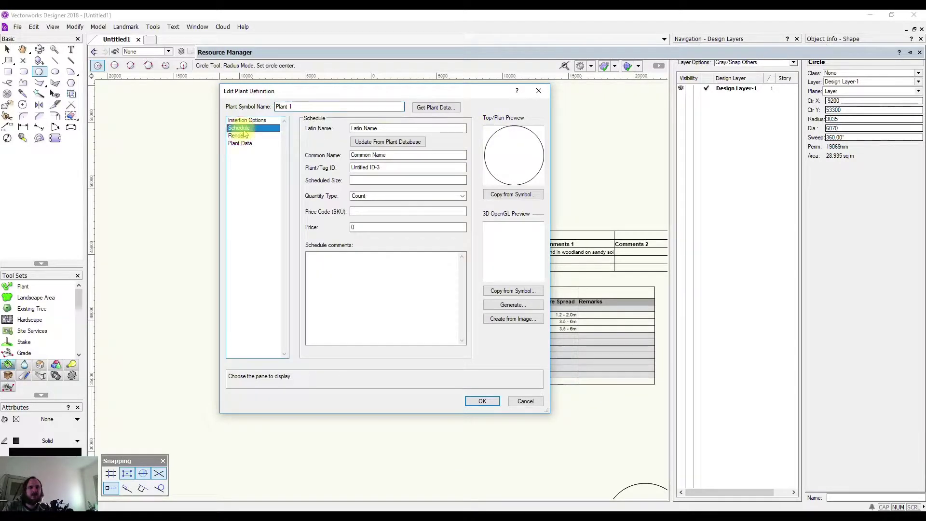
key("Tab")
type("Plant 1")
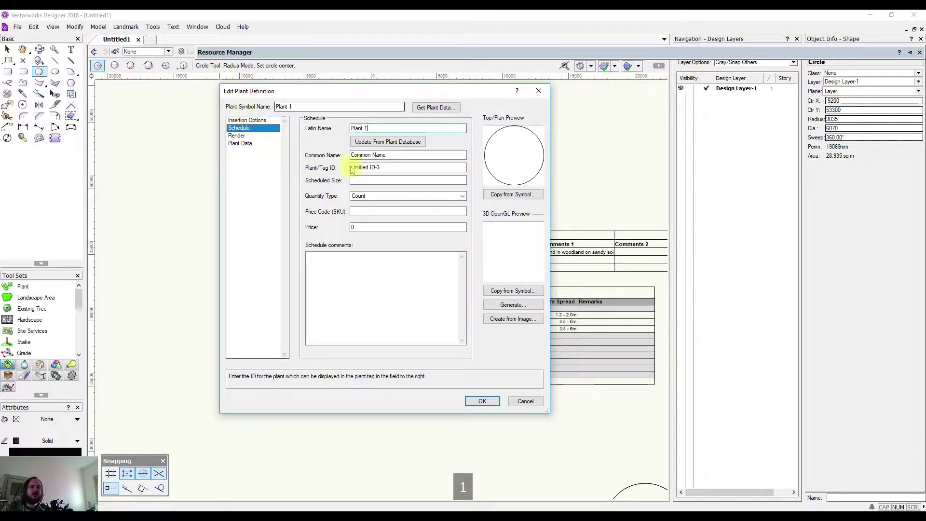
left_click(481, 402)
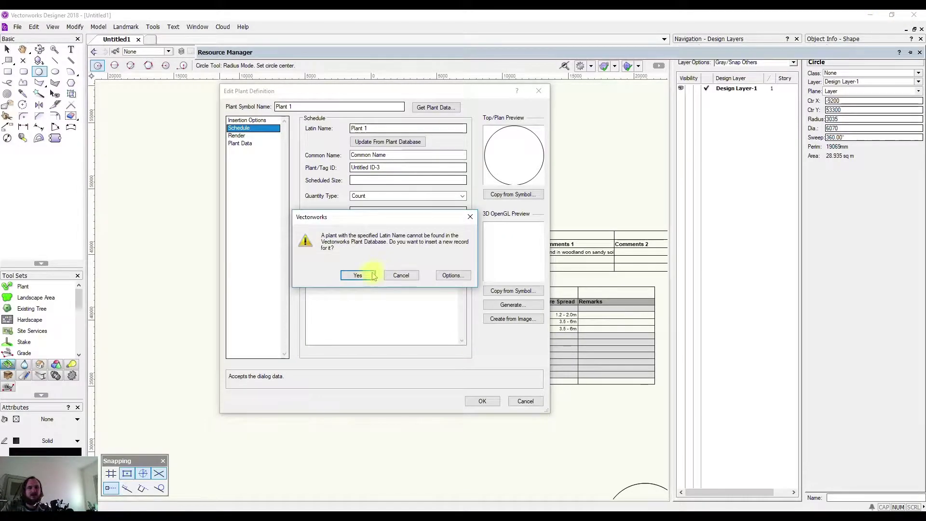
left_click(357, 275)
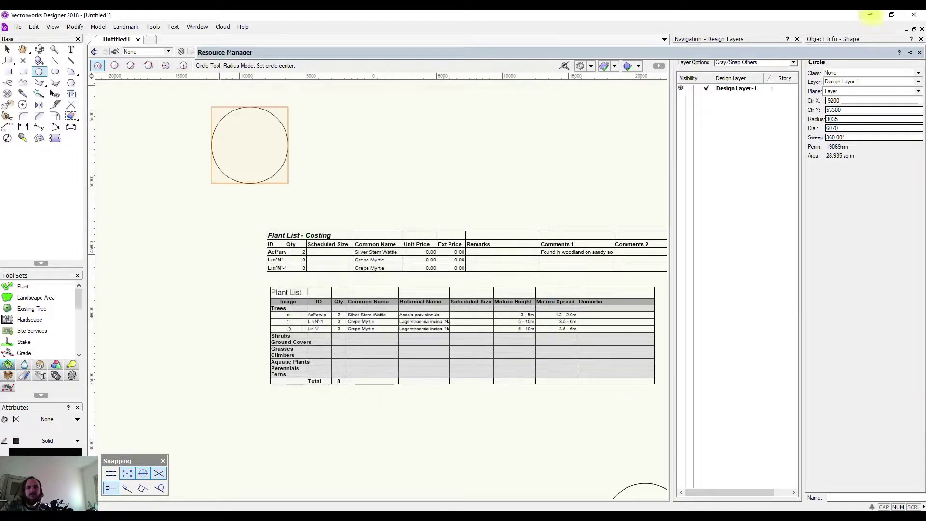
left_click(870, 15)
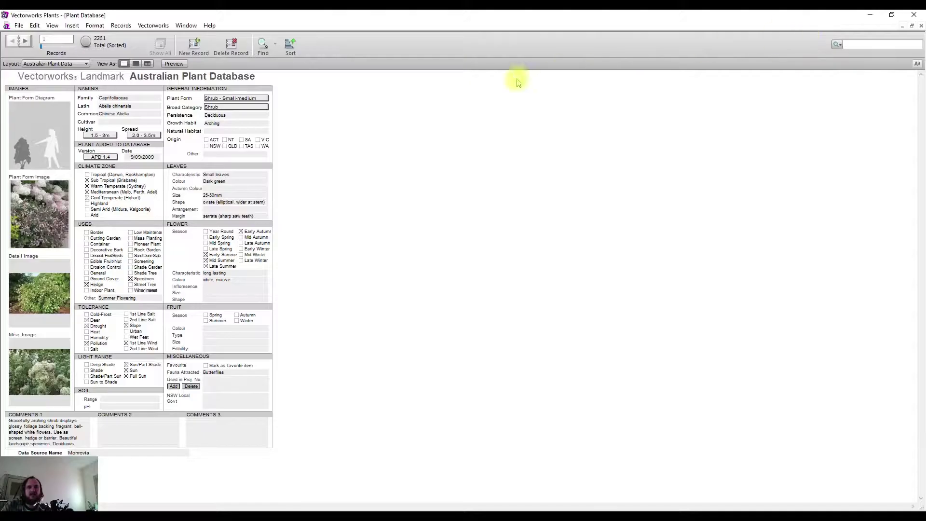
key("alt+Tab")
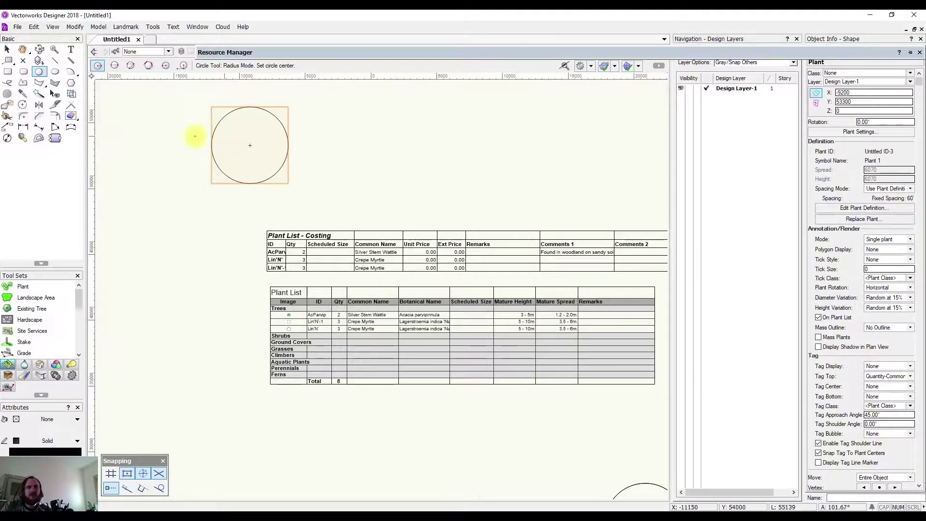
Recalculate the Plant List - Costing worksheet so the new plant appears with Qty 1.
key("x")
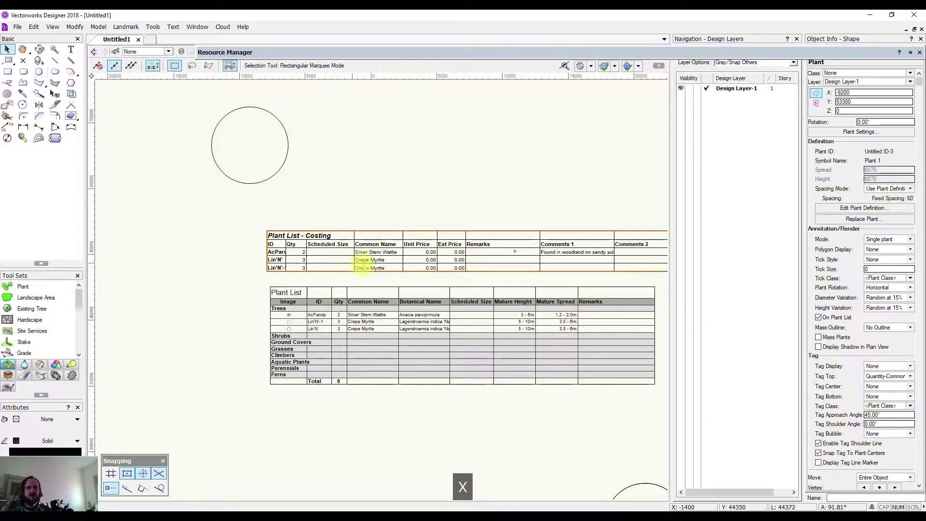
middle_click_drag(372, 272, 272, 245)
left_click(272, 245)
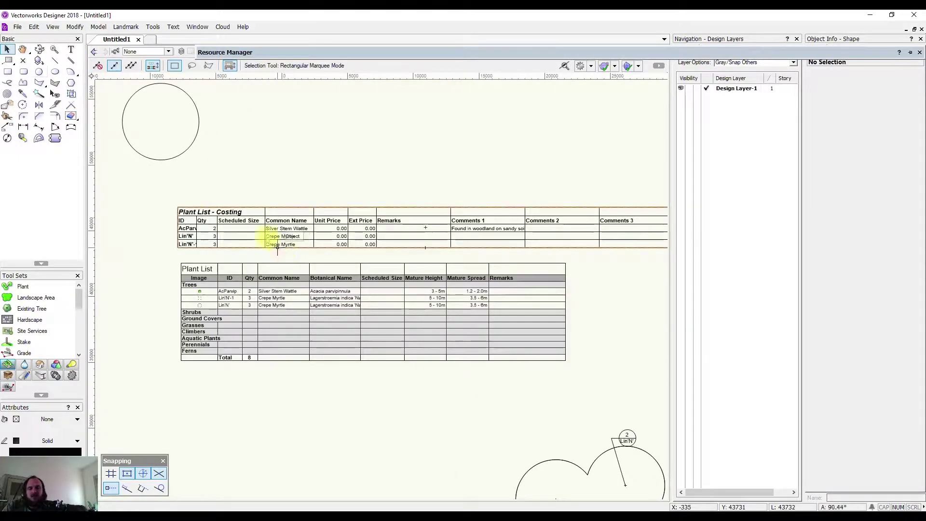
right_click(312, 230)
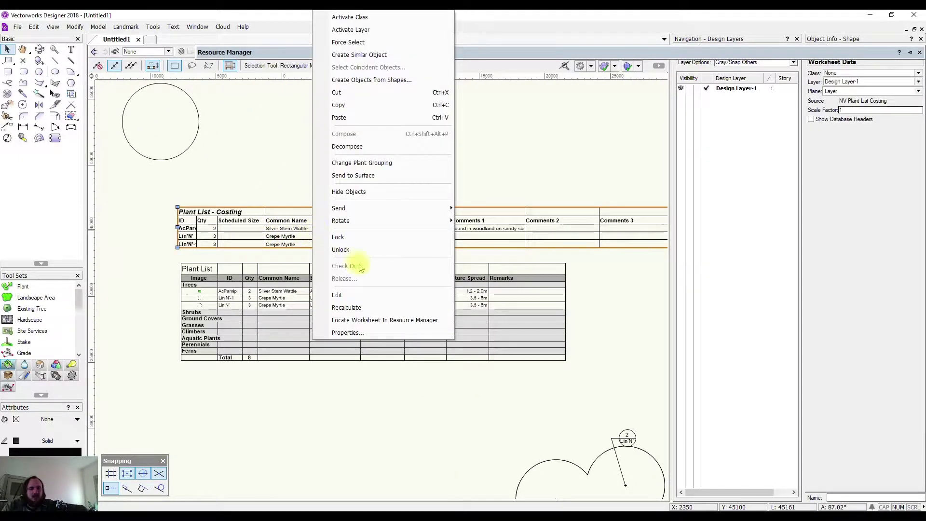
left_click(345, 308)
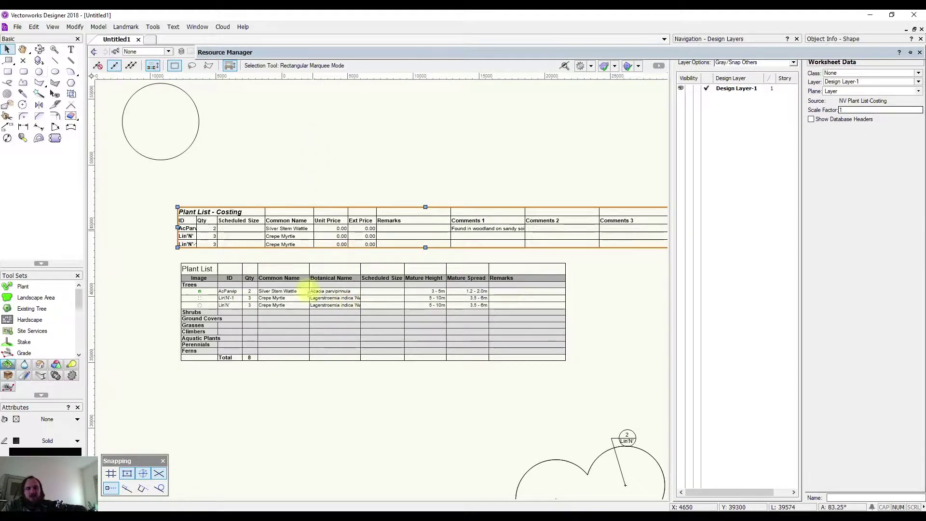
scroll(188, 251, "up", 3)
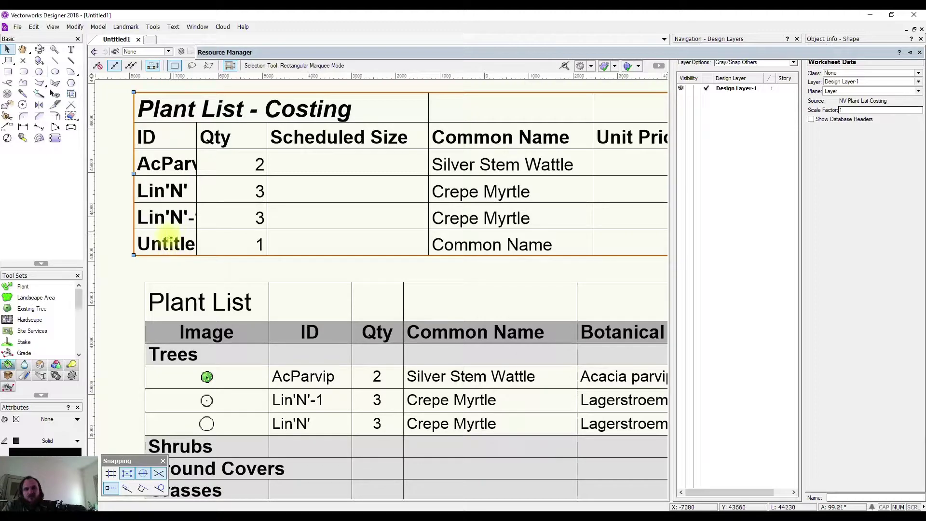
middle_click_drag(519, 245, 358, 221)
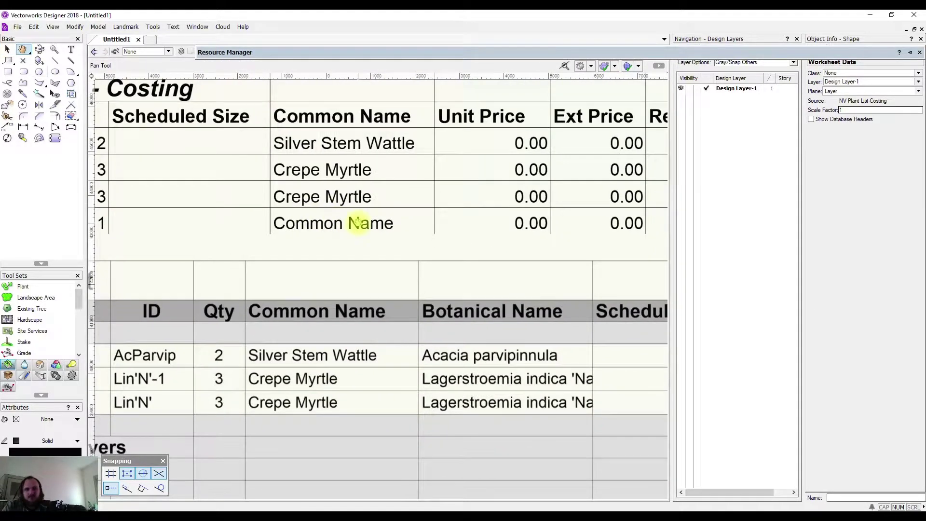
scroll(358, 222, "down", 2)
Recalculate the Plant List worksheet.
left_click(373, 223)
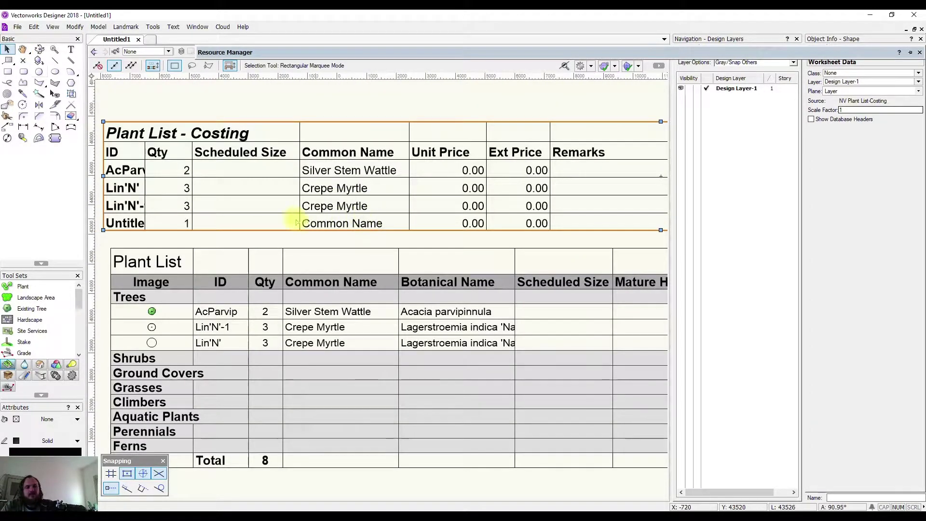
scroll(295, 213, "down", 2)
middle_click_drag(306, 348, 297, 268)
left_click(297, 267)
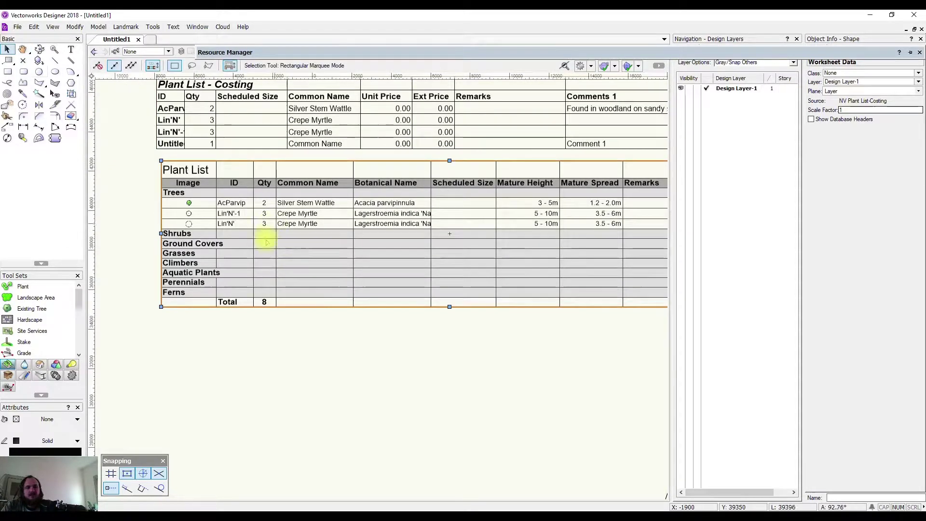
right_click(300, 227)
left_click(333, 307)
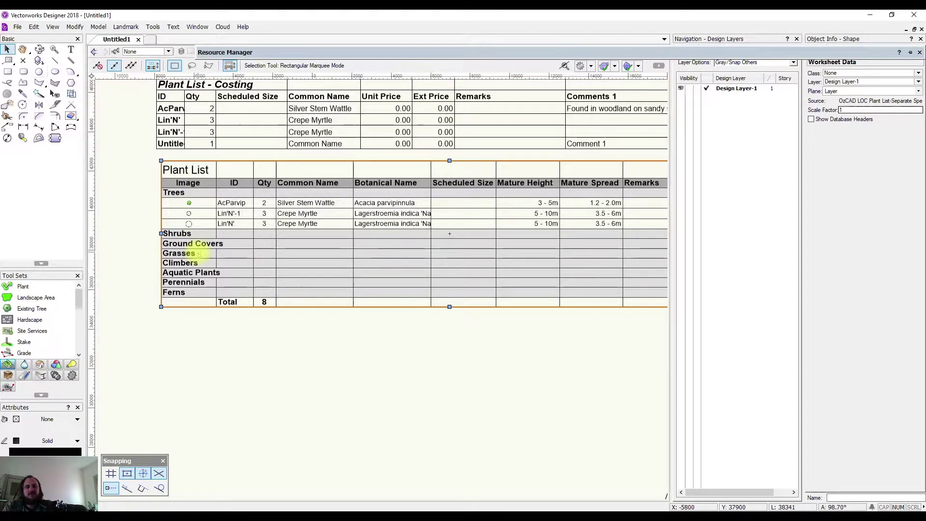
scroll(197, 255, "down", 4)
Set the new plant definition's Plant Data Category to Shrub.
middle_click_drag(258, 181, 201, 149)
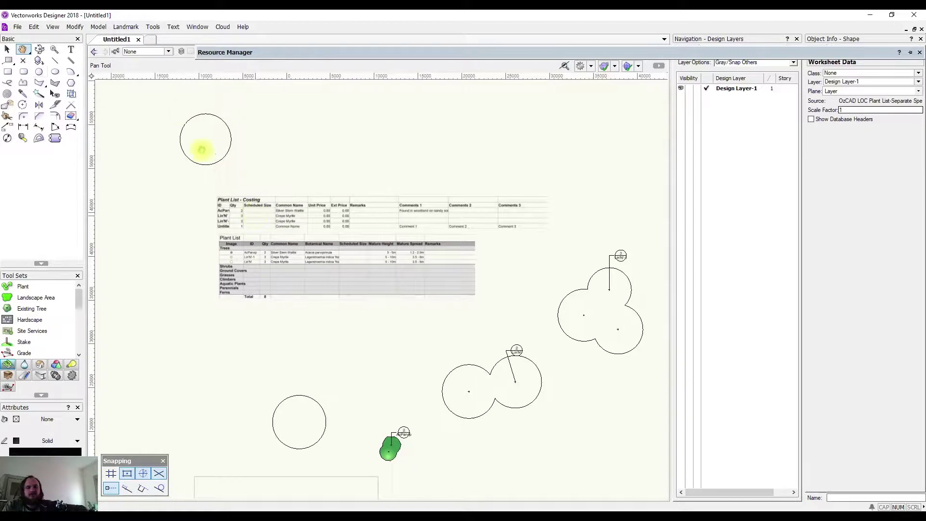
double_click(192, 117)
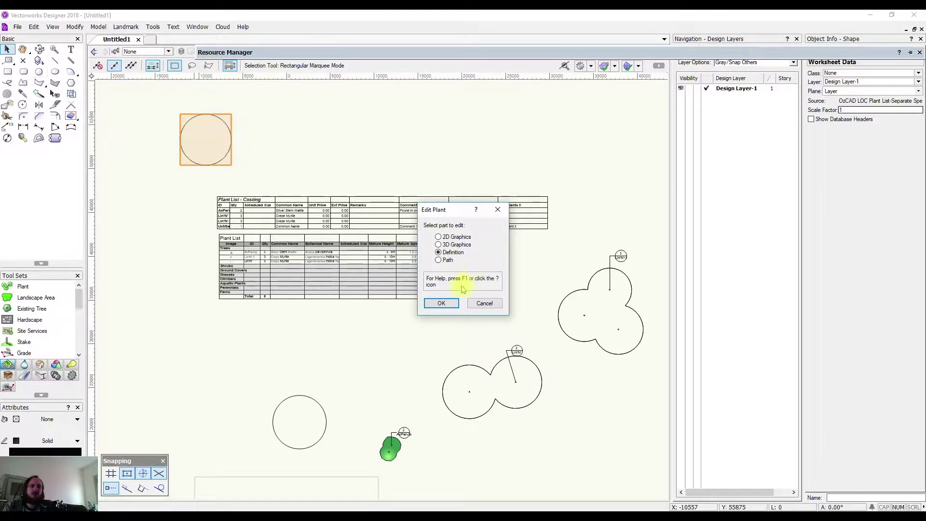
left_click(435, 303)
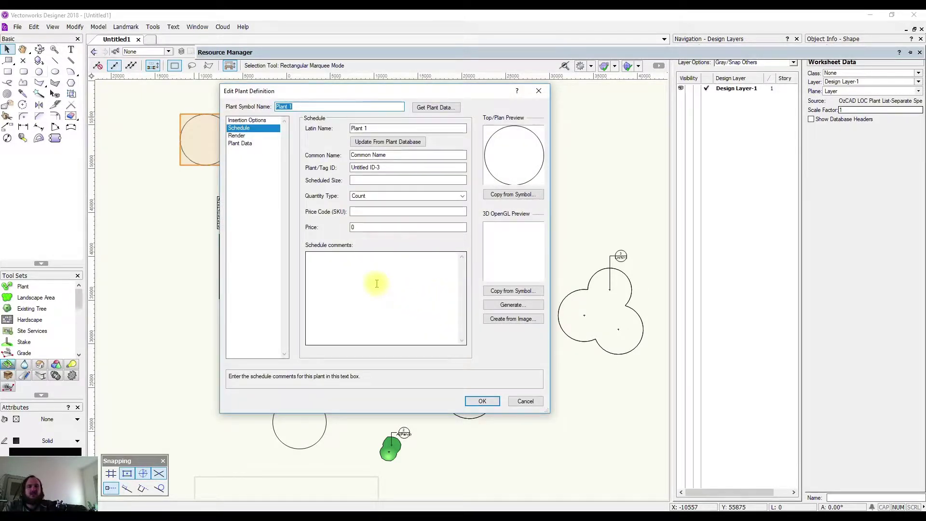
left_click(240, 144)
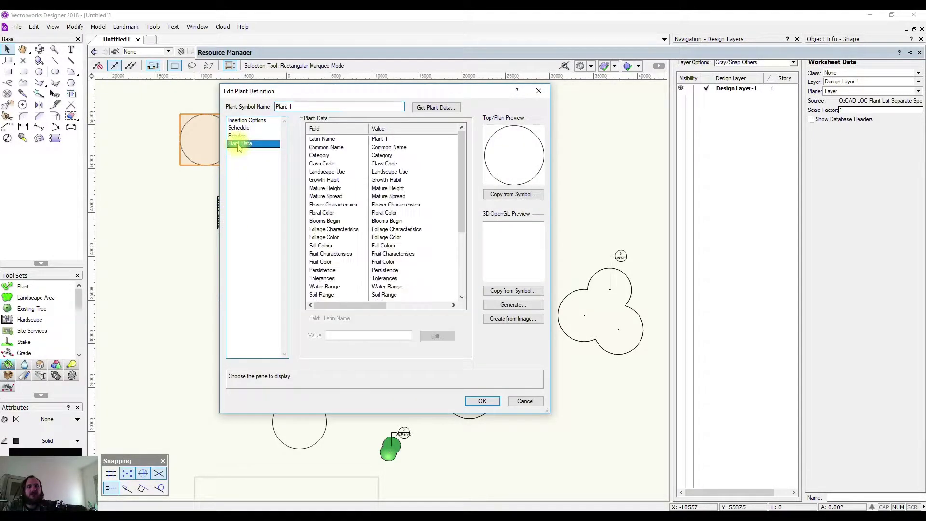
left_click(338, 156)
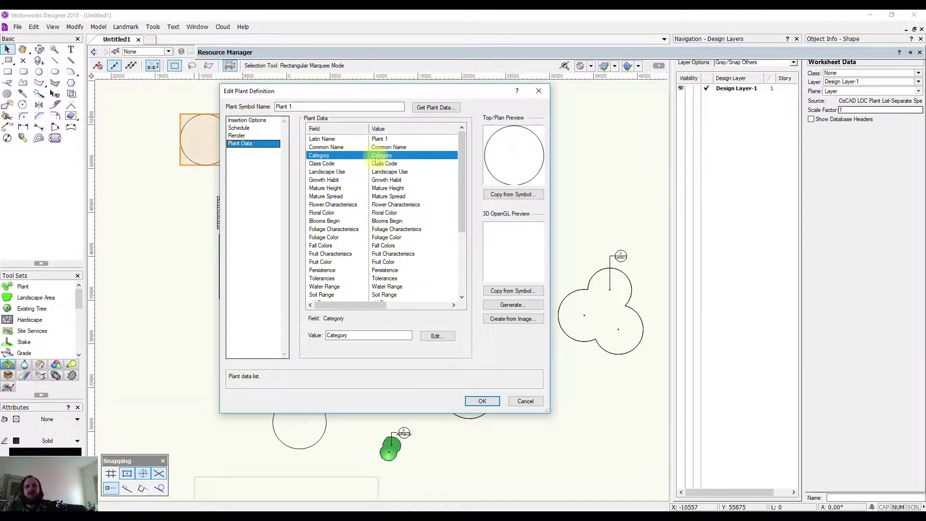
double_click(350, 335)
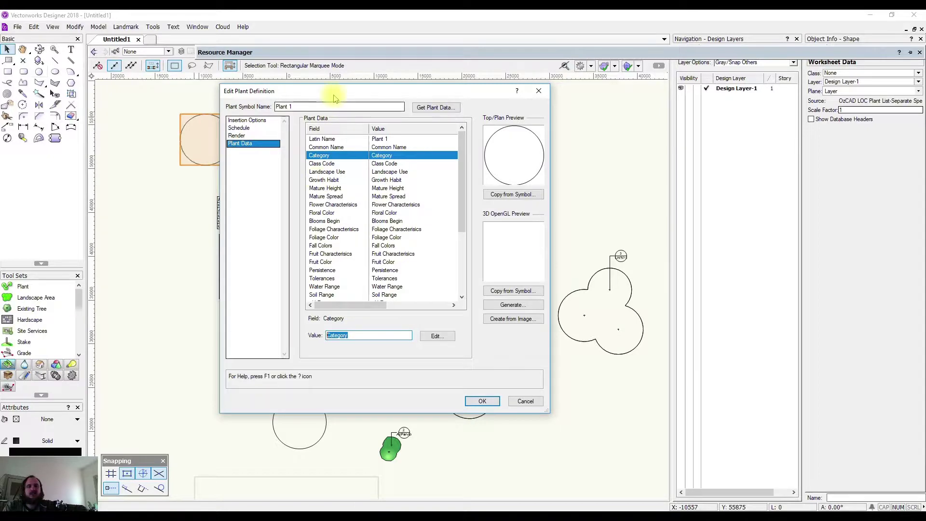
mouse_move(332, 95)
left_mouse_down()
mouse_move(589, 139)
mouse_move(527, 148)
left_mouse_up()
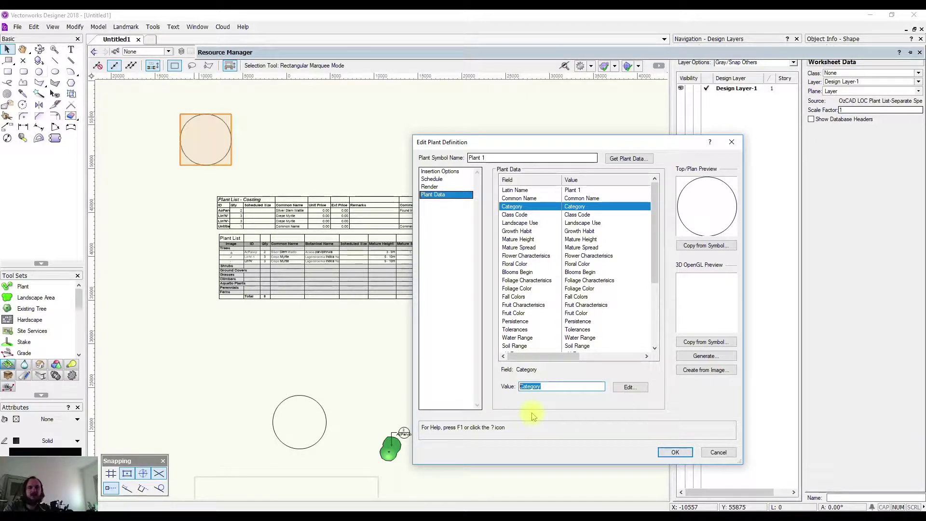
type("Shrub")
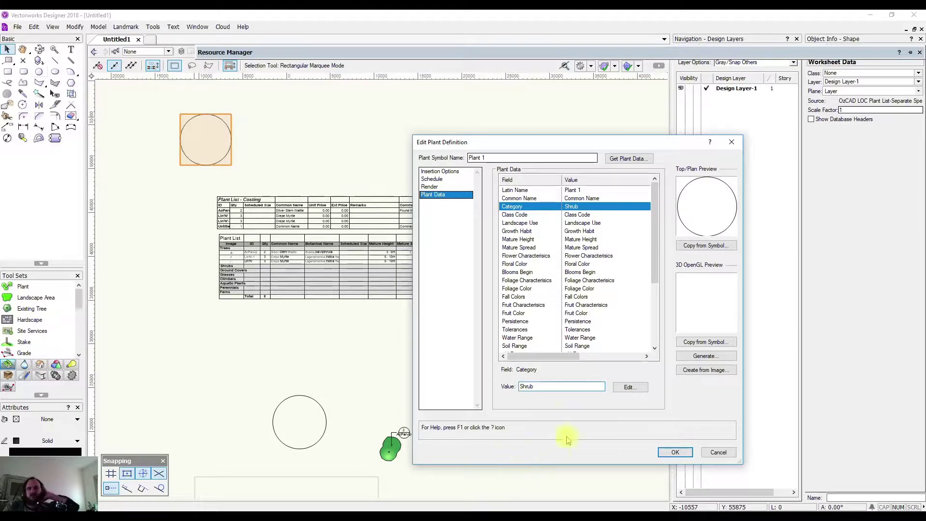
left_click(671, 453)
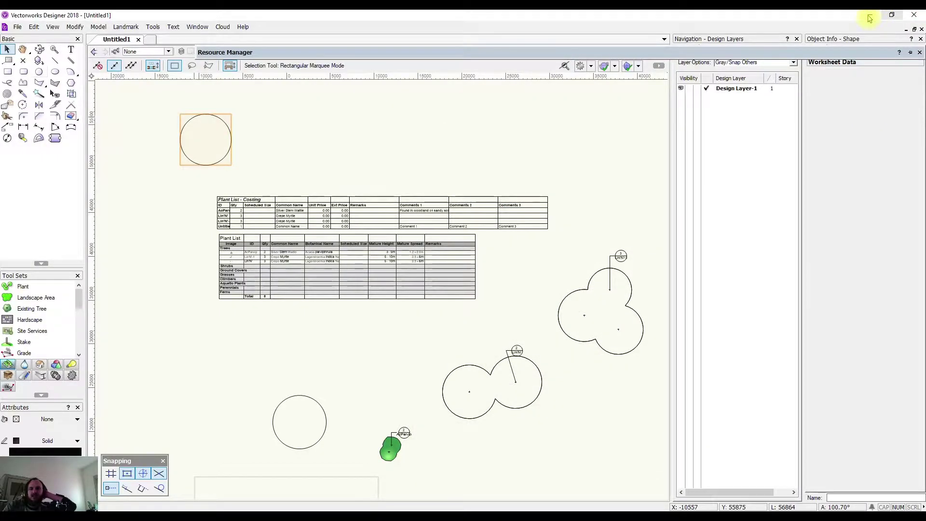
Recalculate the Plant List worksheet and zoom in on the new Shrubs row, total 9.
left_click(284, 277)
right_click(285, 262)
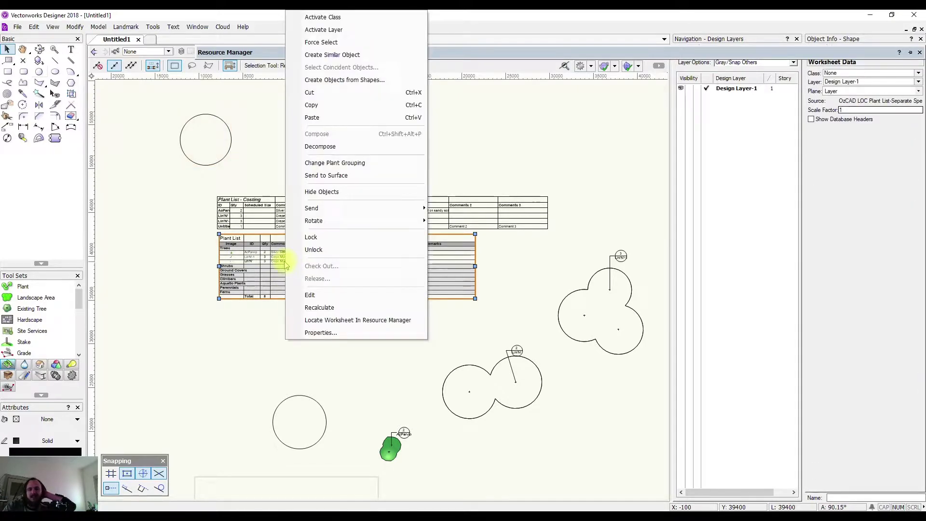
left_click(323, 309)
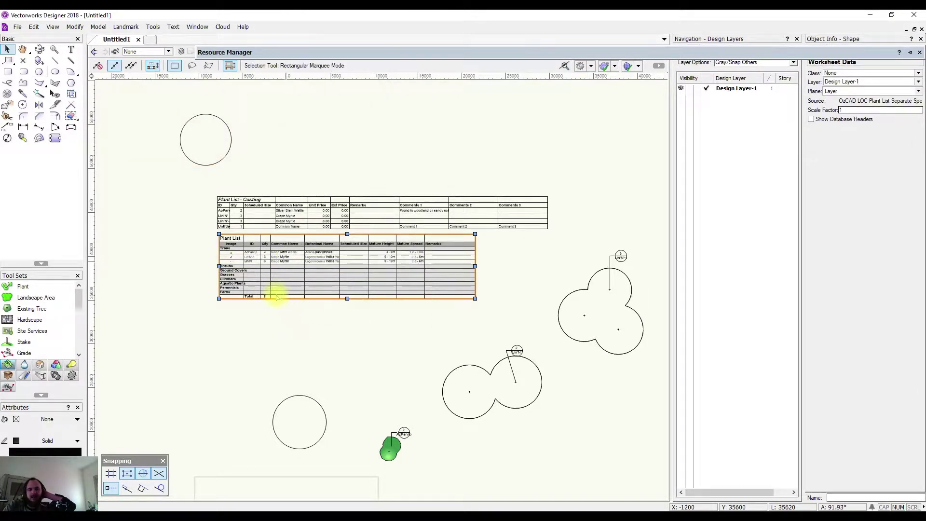
scroll(260, 280, "up", 5)
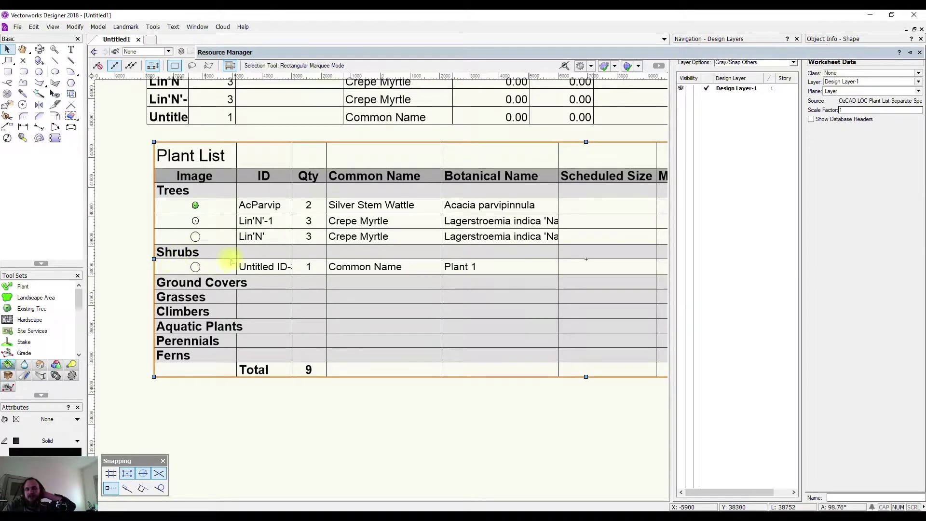
scroll(361, 270, "down", 2)
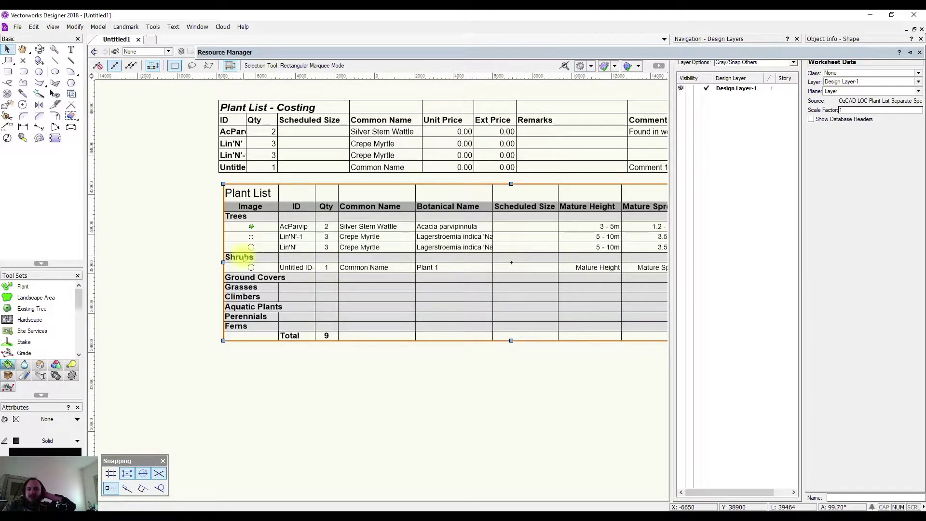
scroll(243, 263, "down", 2)
scroll(199, 250, "up", 3)
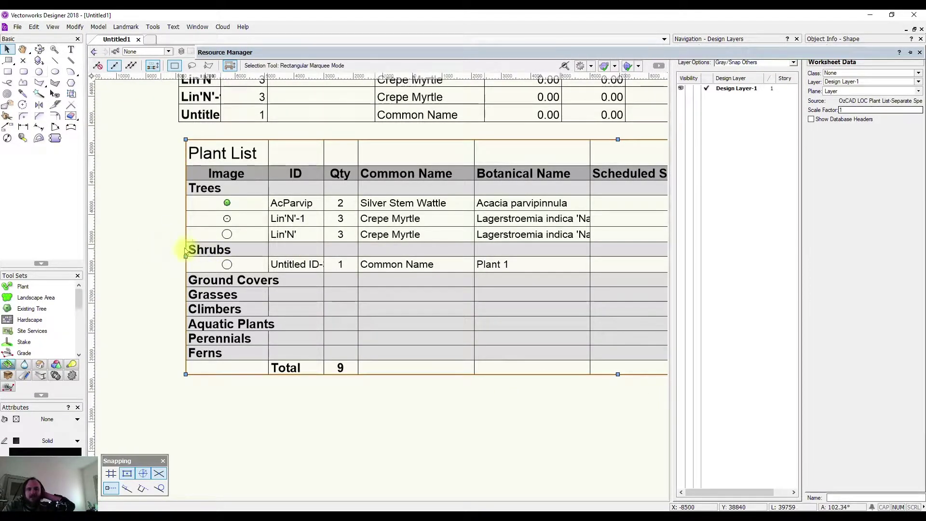
scroll(247, 256, "down", 2)
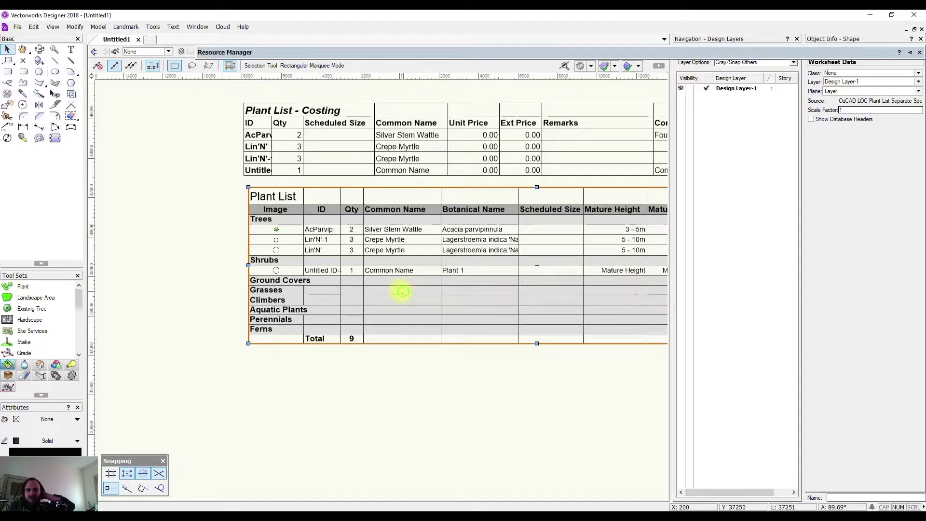
middle_click_drag(400, 295, 302, 290)
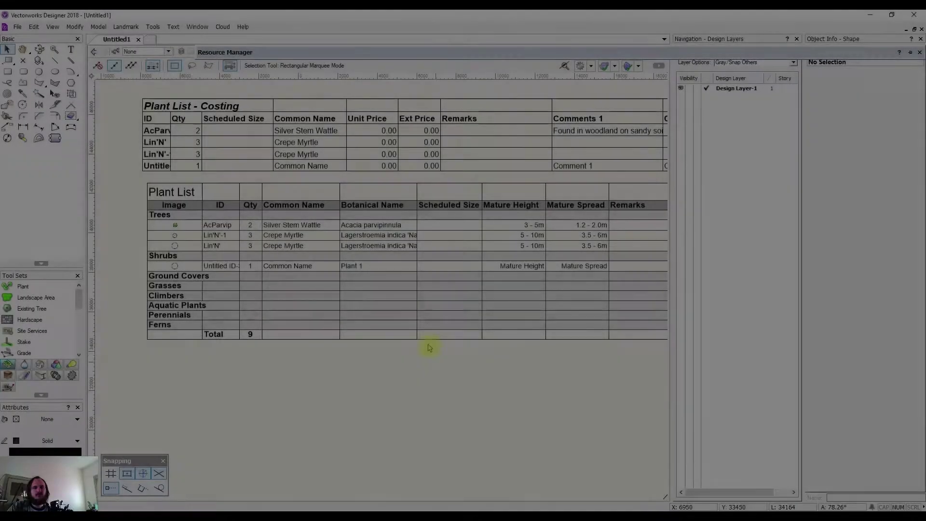
Move the Plant List worksheet above the Plant List - Costing table.
scroll(427, 345, "down", 3)
middle_click_drag(466, 297, 428, 259)
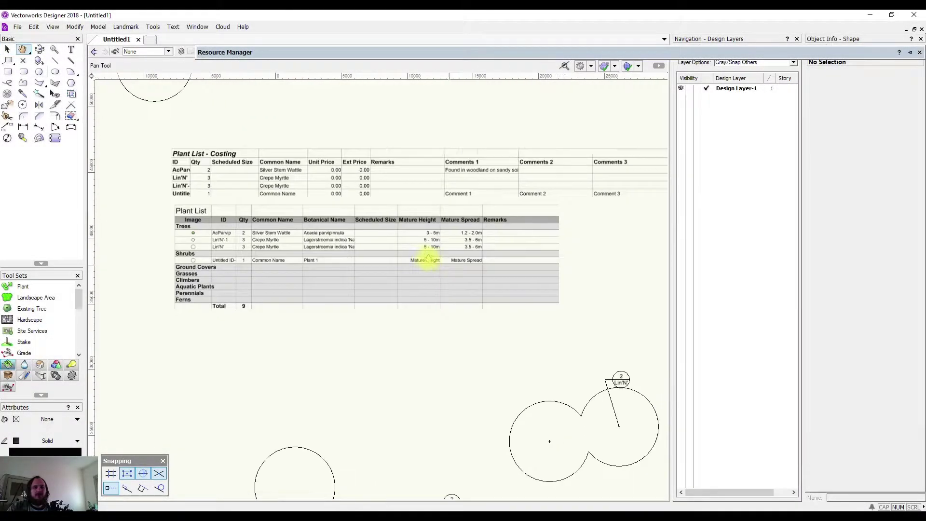
left_click_drag(428, 259, 385, 249)
key("x")
left_click(303, 237)
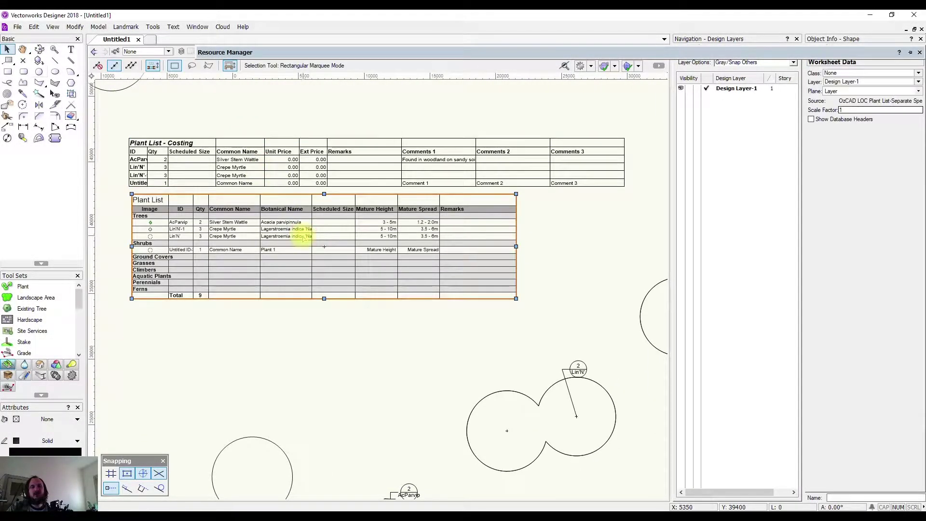
scroll(322, 245, "down", 3)
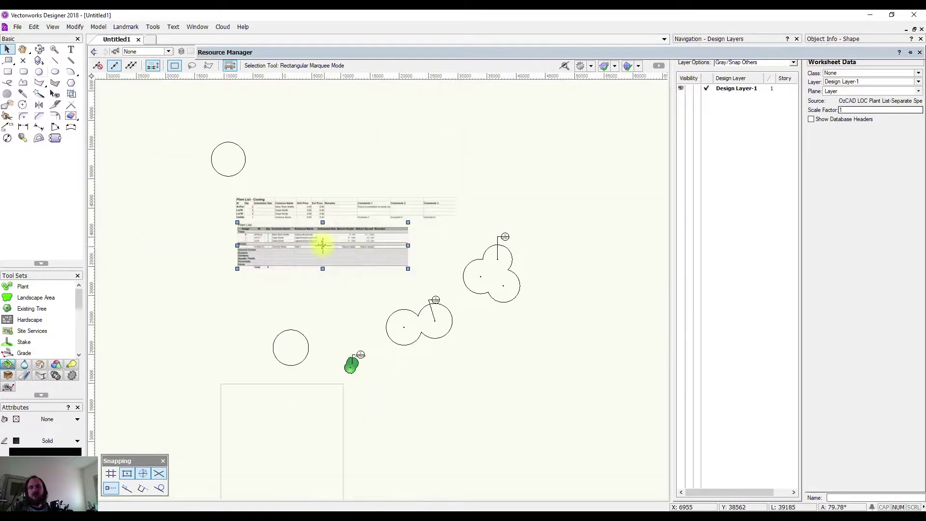
middle_click_drag(351, 258, 389, 290)
scroll(389, 290, "up", 2)
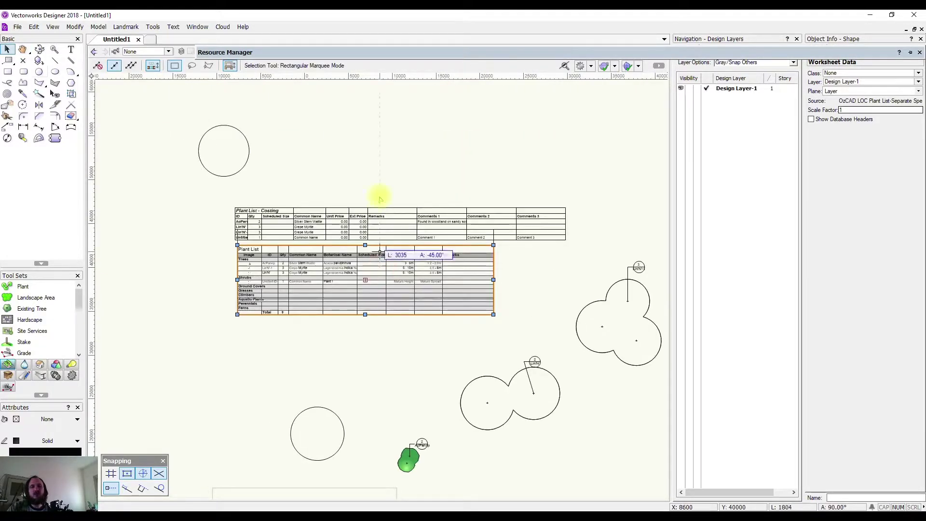
mouse_move(380, 198)
left_mouse_down()
mouse_move(459, 99)
mouse_move(459, 83)
left_mouse_up()
Draw a rectangle enclosing the Plant List worksheet.
key("h")
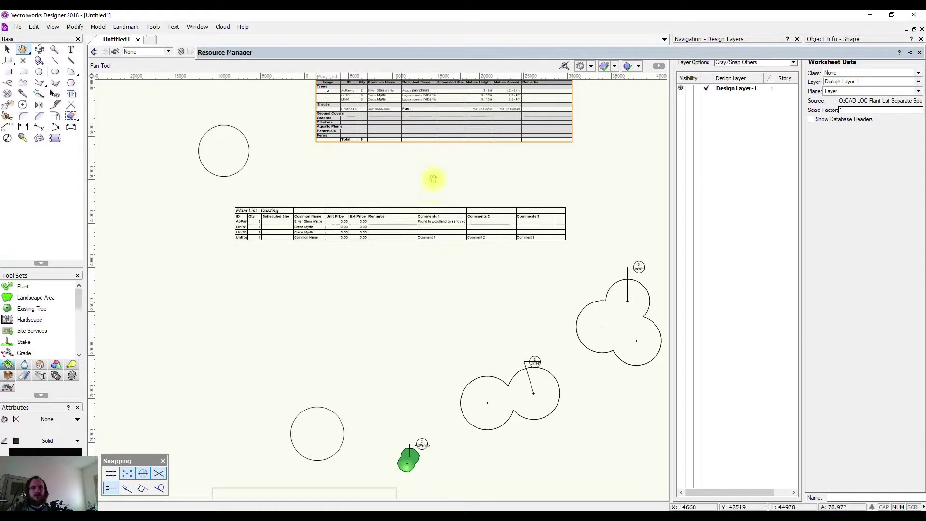
left_click_drag(432, 189, 390, 342)
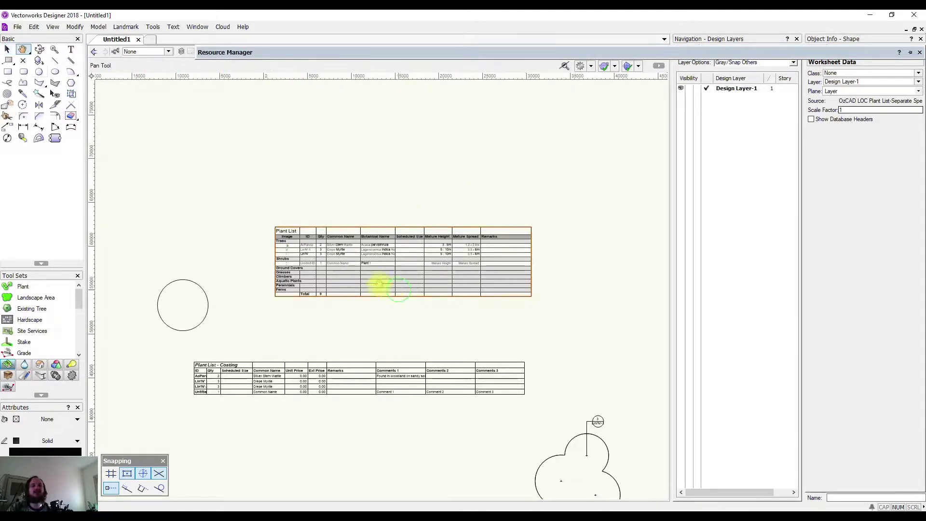
left_click_drag(380, 285, 328, 265)
key("x")
left_click(8, 72)
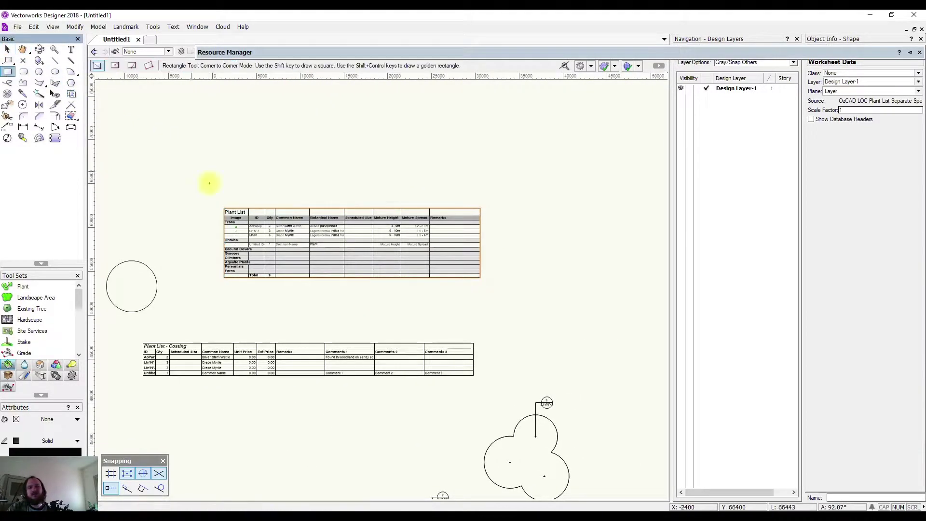
mouse_move(208, 192)
left_mouse_down()
mouse_move(378, 290)
mouse_move(502, 309)
mouse_move(504, 318)
left_mouse_up()
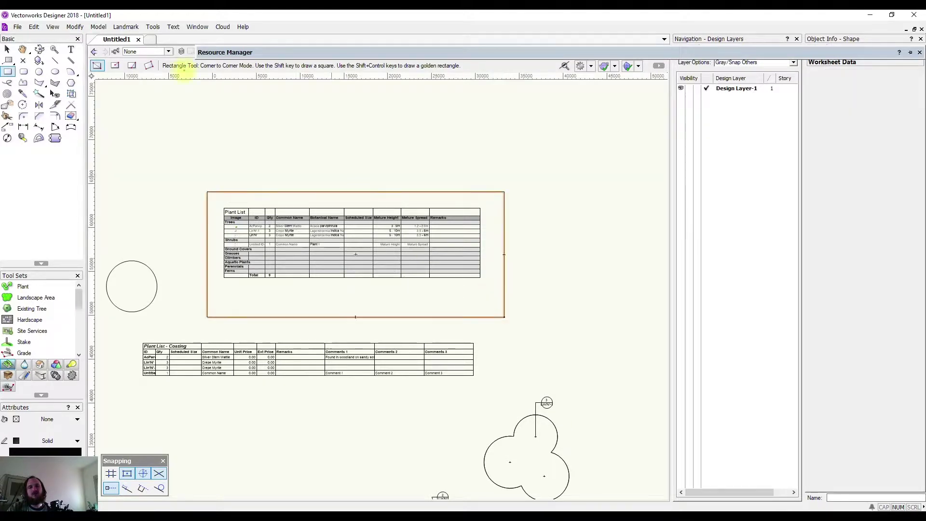
Create a 1:100 viewport cropped by the rectangle on new sheet layer Sht-1 'Planting Plan'.
left_click(52, 27)
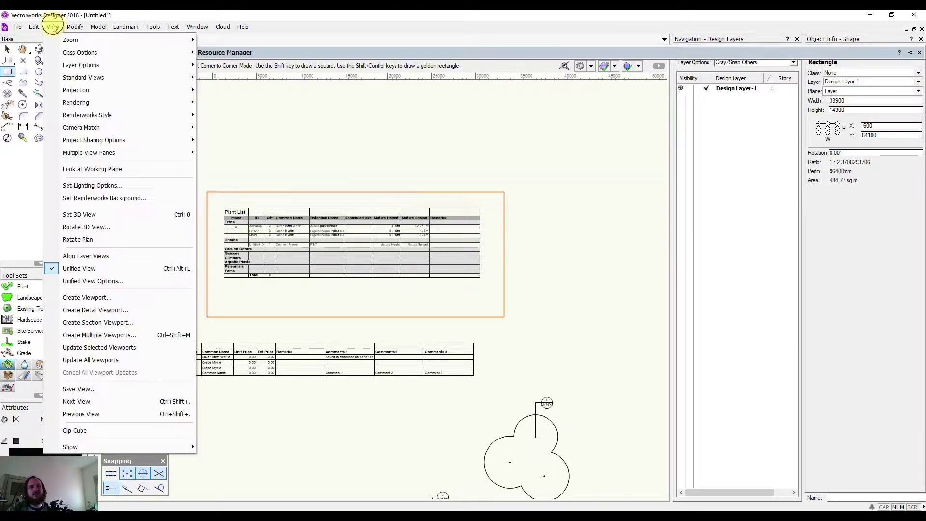
left_click(130, 297)
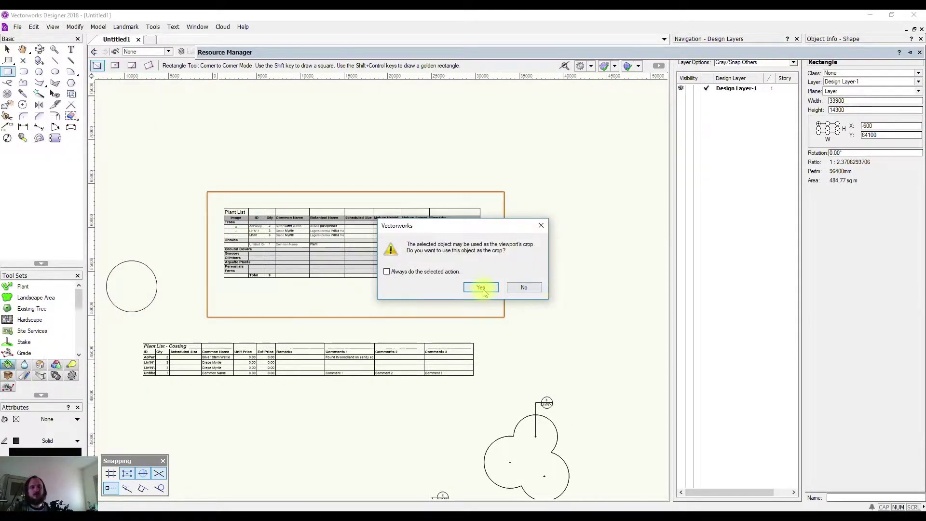
left_click(481, 288)
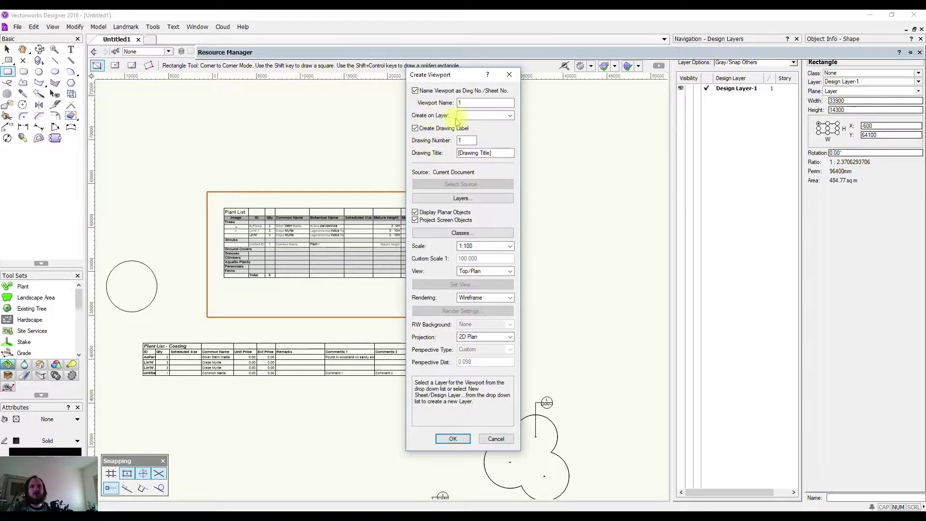
left_click(475, 116)
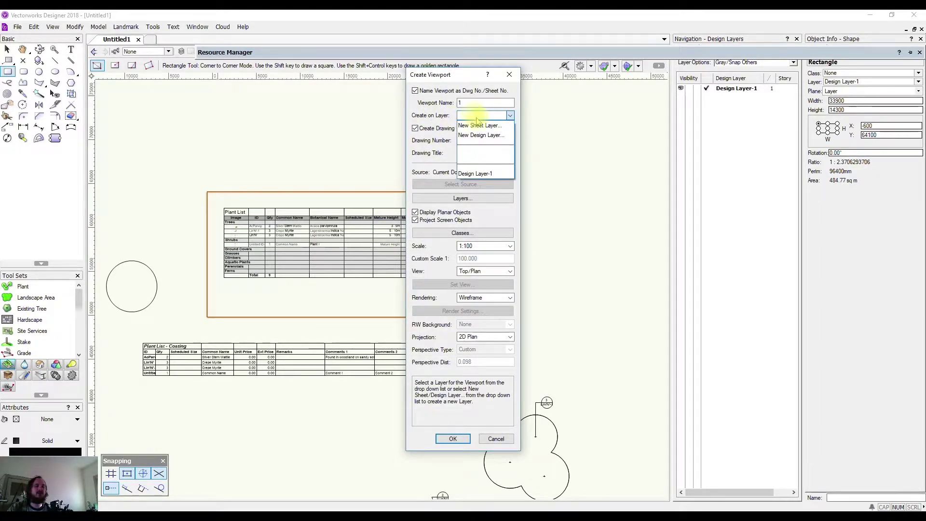
left_click(477, 126)
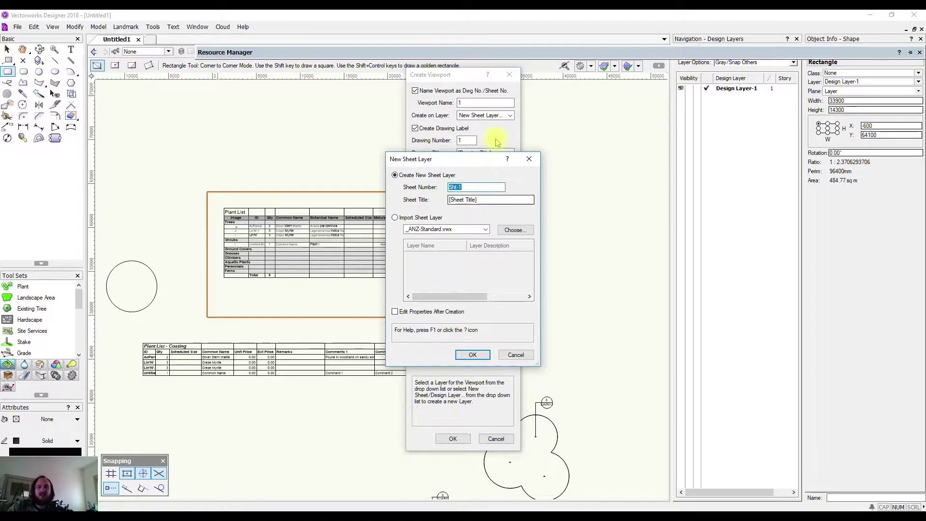
left_click(492, 200)
type("Plan")
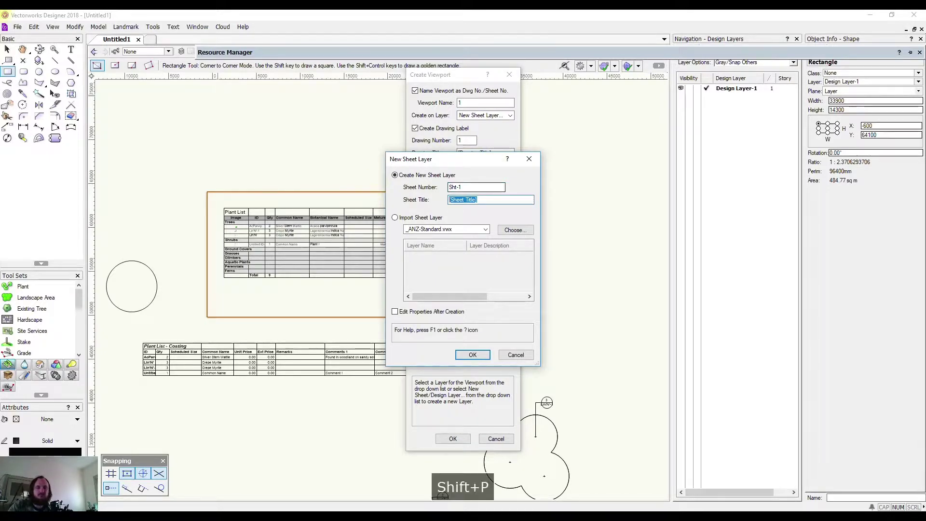
type("ting Plan")
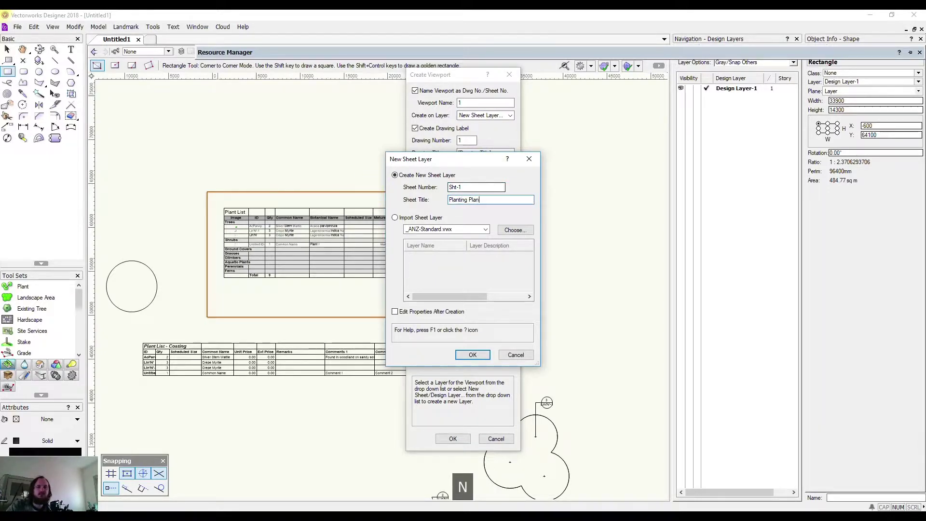
left_click(473, 355)
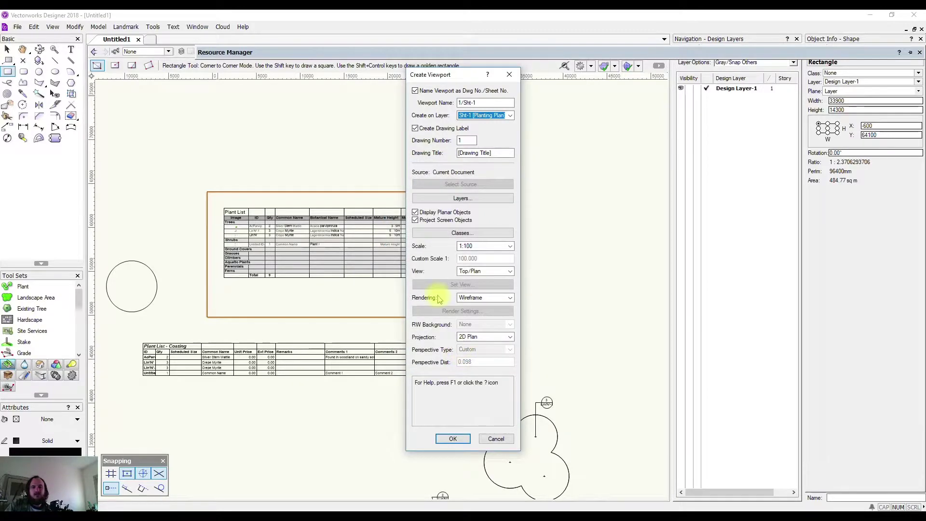
left_click(442, 438)
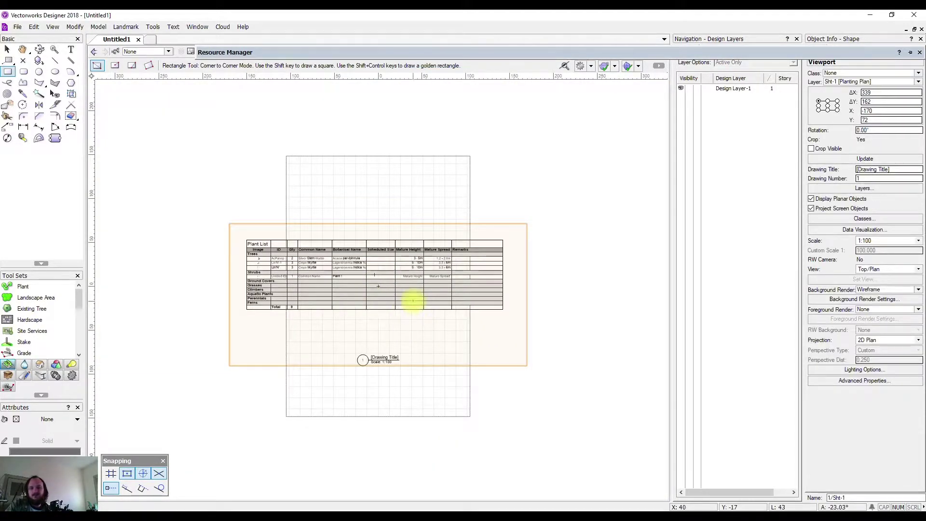
Move the viewport lower and to the right on the sheet.
left_click(7, 48)
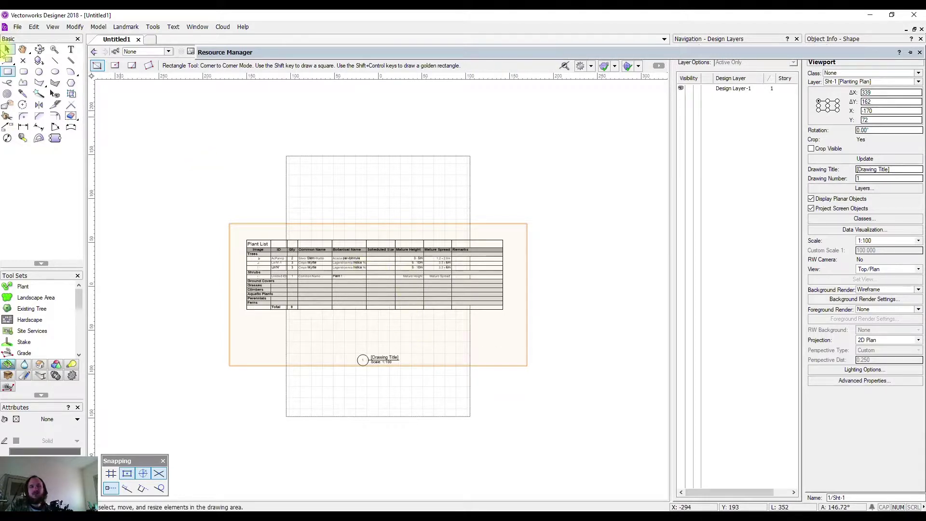
left_click(320, 263)
left_click_drag(320, 263, 396, 307)
Return to Design Layer-1 and cut the Plant List worksheet to the clipboard.
double_click(731, 89)
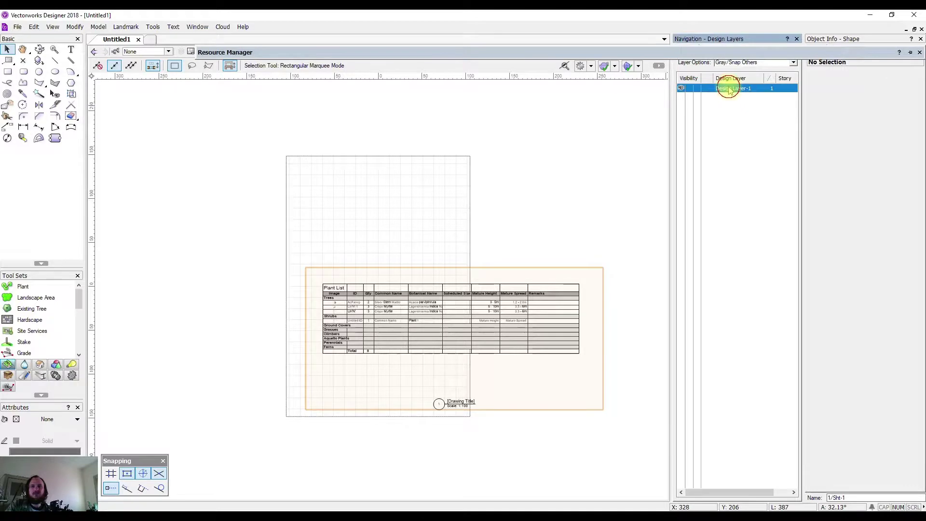
key("h")
left_click_drag(554, 147, 488, 343)
scroll(390, 205, "down", 2)
scroll(476, 296, "up", 2)
left_click_drag(475, 296, 331, 205)
key("x")
left_click(353, 206)
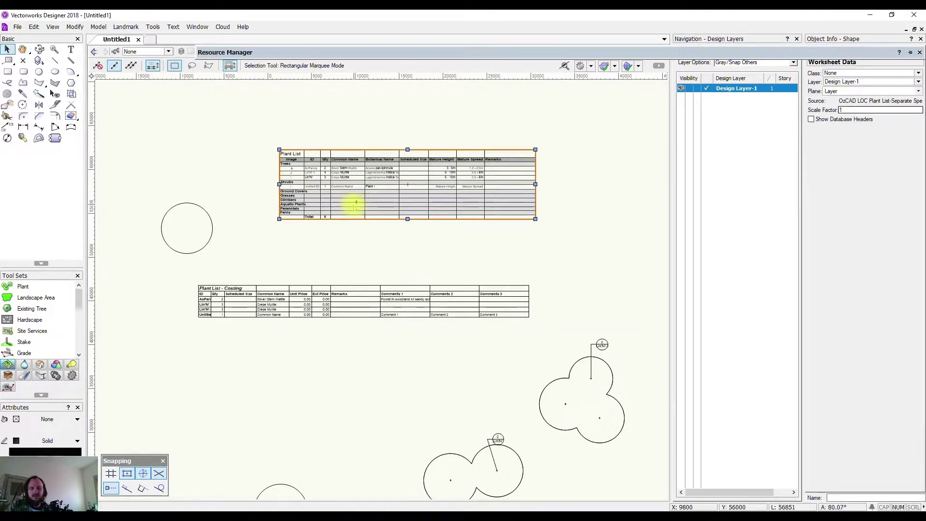
key("ctrl+x")
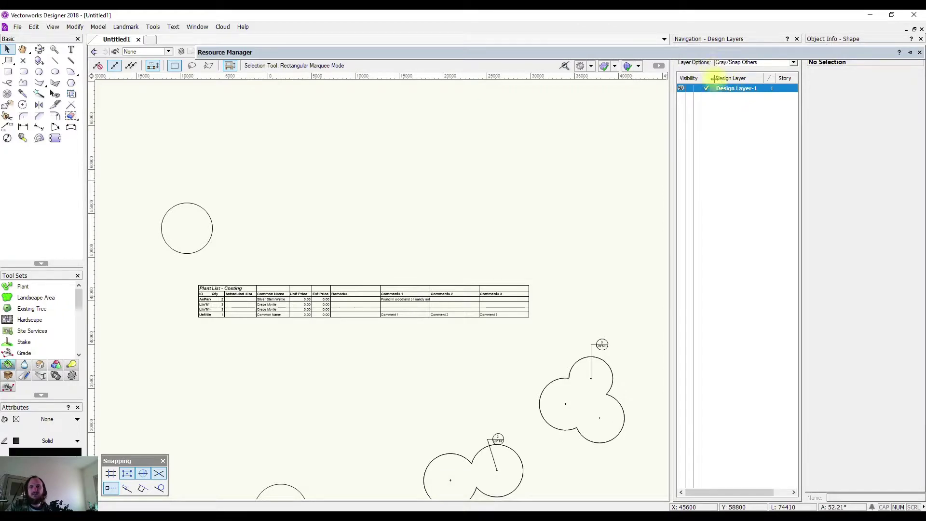
left_click_drag(709, 56, 714, 39)
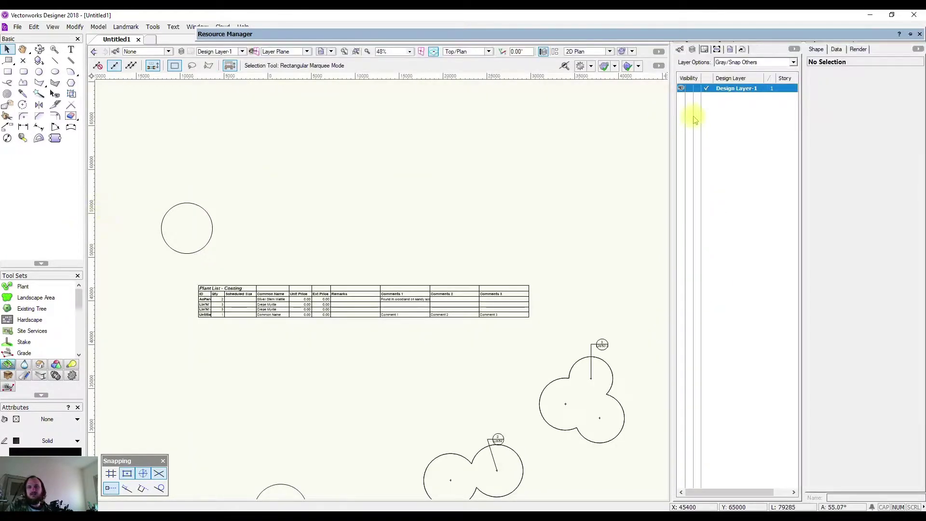
On the Planting Plan sheet layer, delete the viewport and its leftover drawing title label.
left_click(705, 51)
double_click(724, 73)
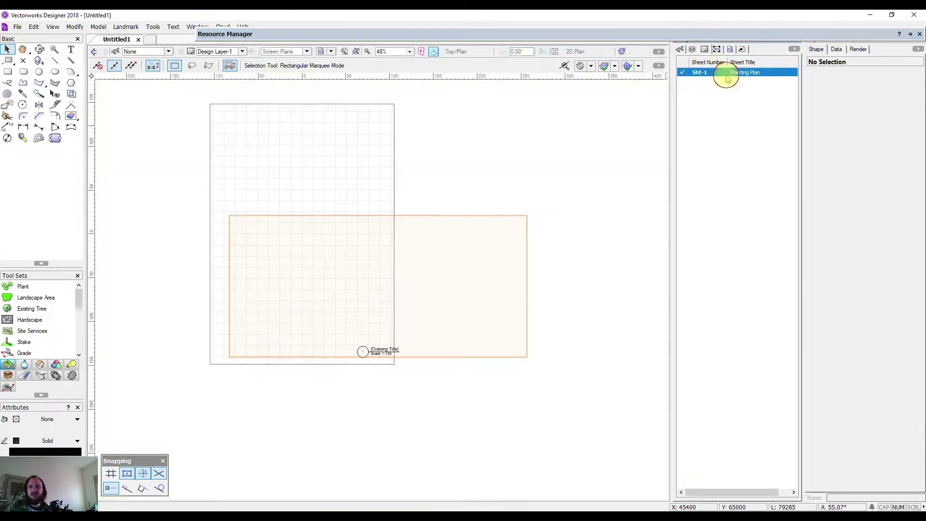
left_click(342, 219)
key("Delete")
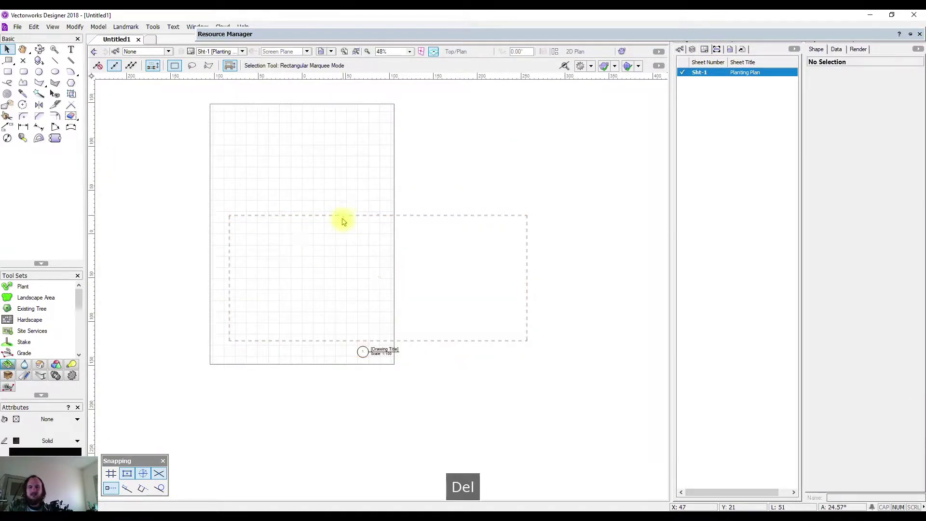
left_click(376, 354)
key("Delete")
Paste the Plant List worksheet onto the sheet and delete the accidental duplicate copy.
key("ctrl+v")
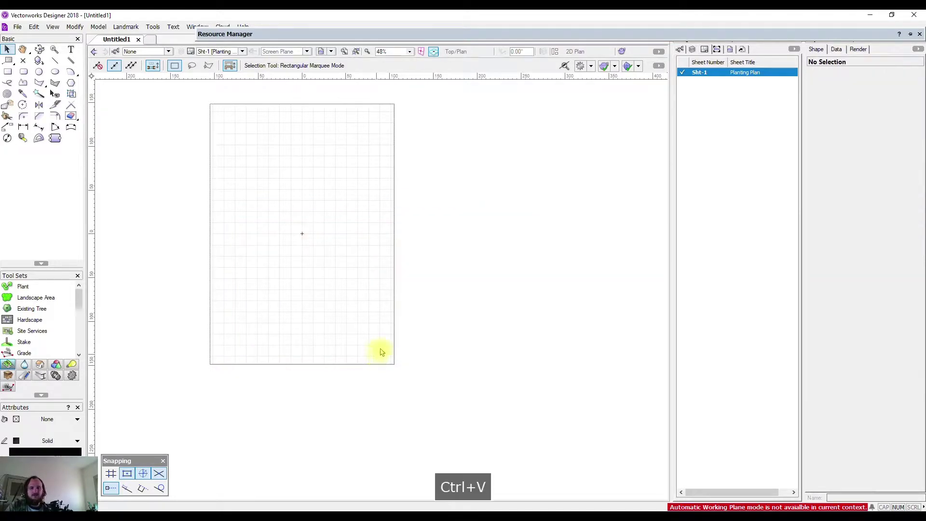
left_click(337, 229)
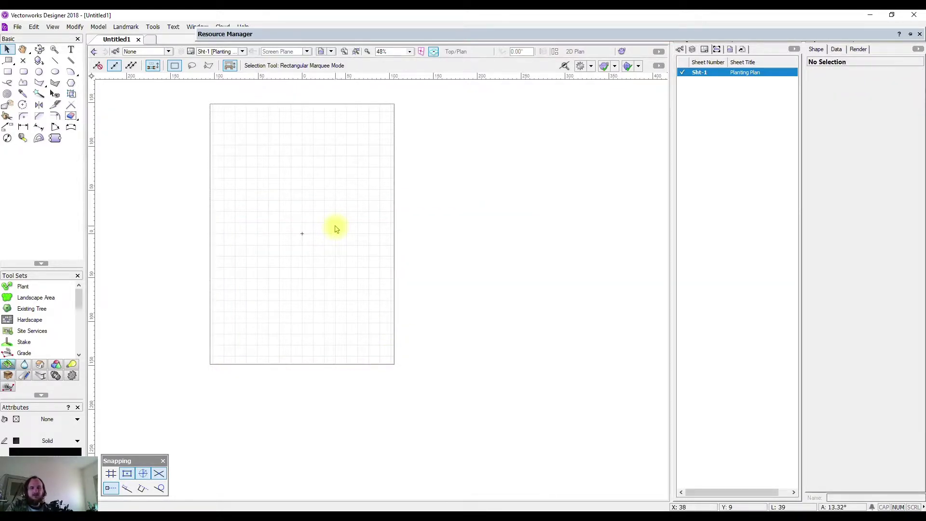
key("ctrl+v")
scroll(291, 175, "down", 10)
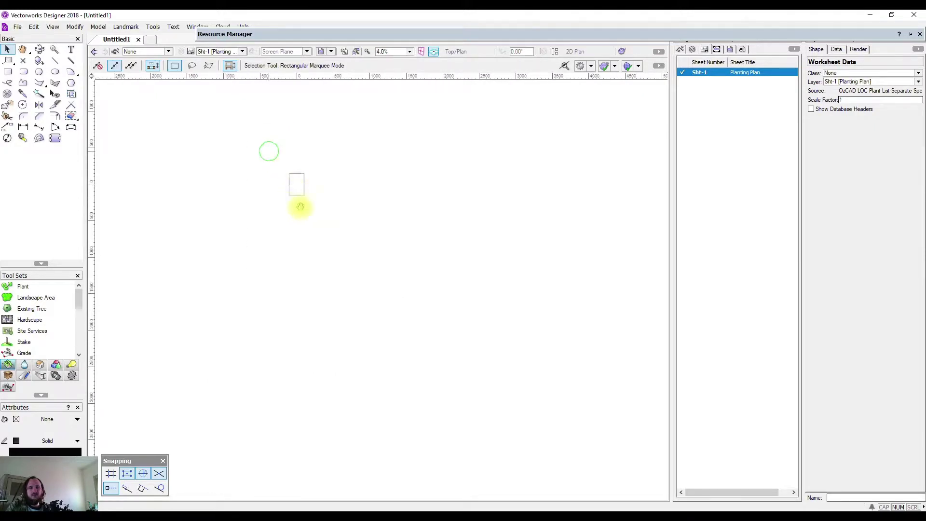
scroll(239, 260, "up", 8)
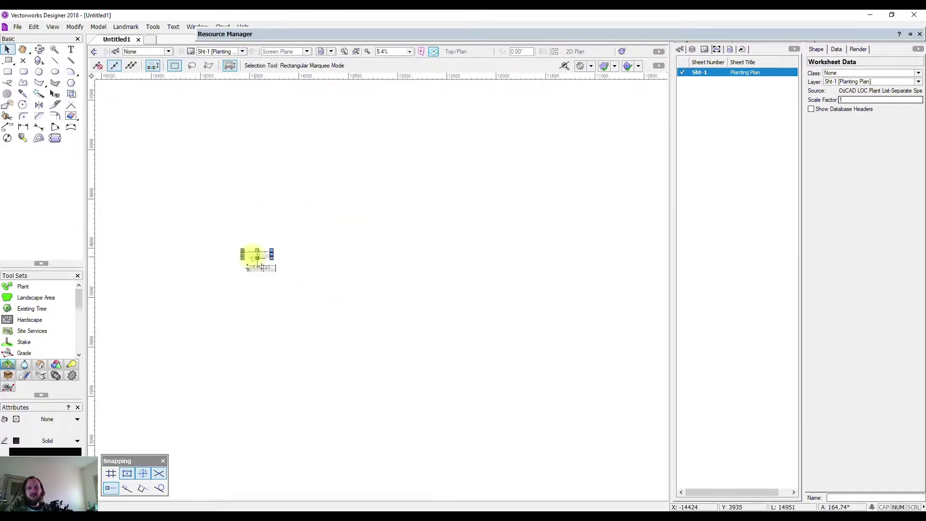
left_click(277, 282)
key("Delete")
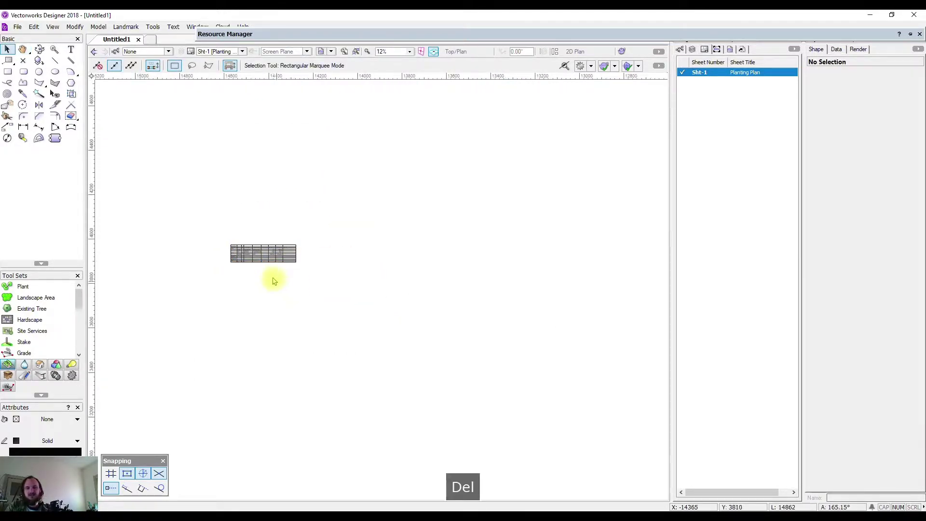
Drag the pasted Plant List worksheet into place near the top of the page.
left_click_drag(262, 259, 595, 445)
scroll(594, 445, "down", 3)
middle_click_drag(542, 425, 224, 220)
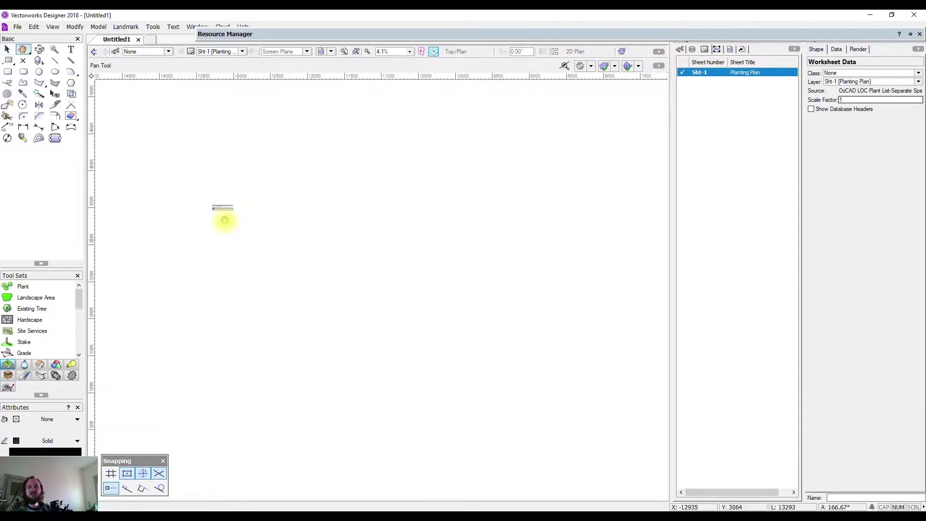
left_click_drag(223, 208, 622, 329)
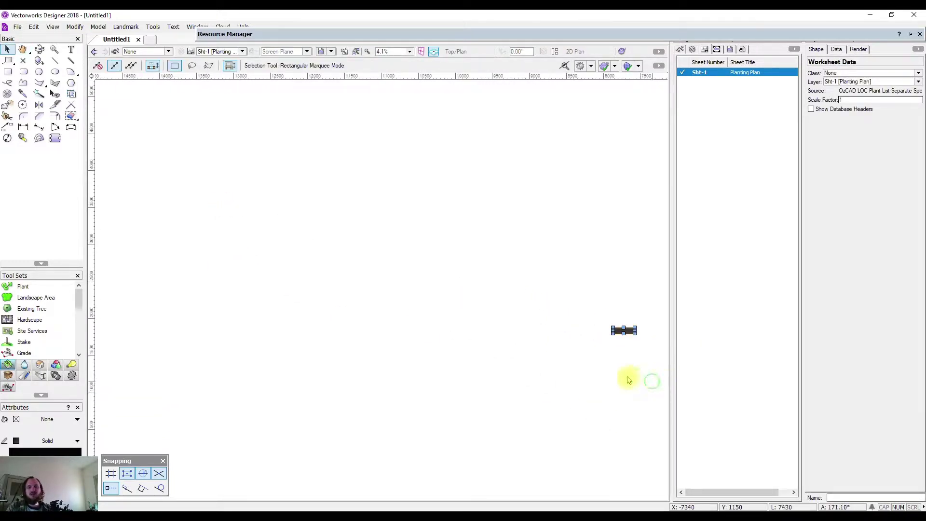
middle_click_drag(627, 379, 234, 259)
scroll(230, 253, "down", 5)
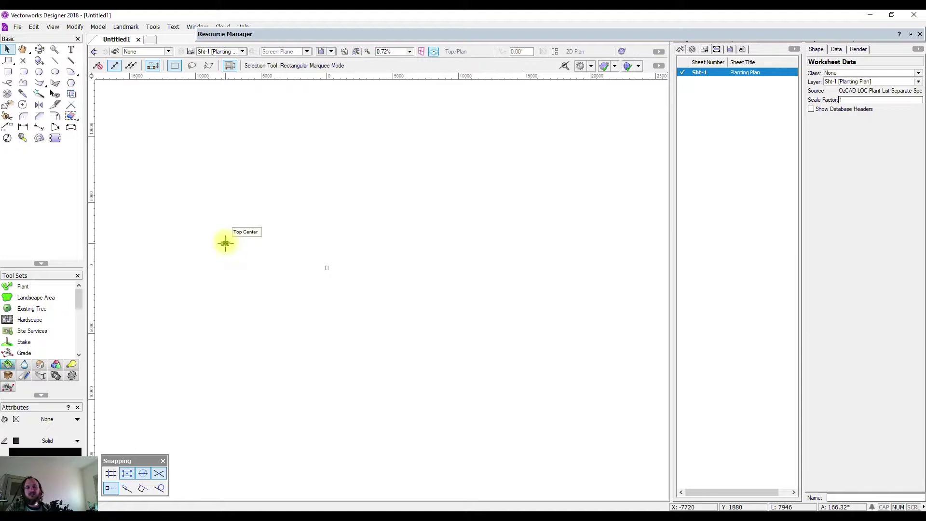
scroll(324, 266, "up", 10)
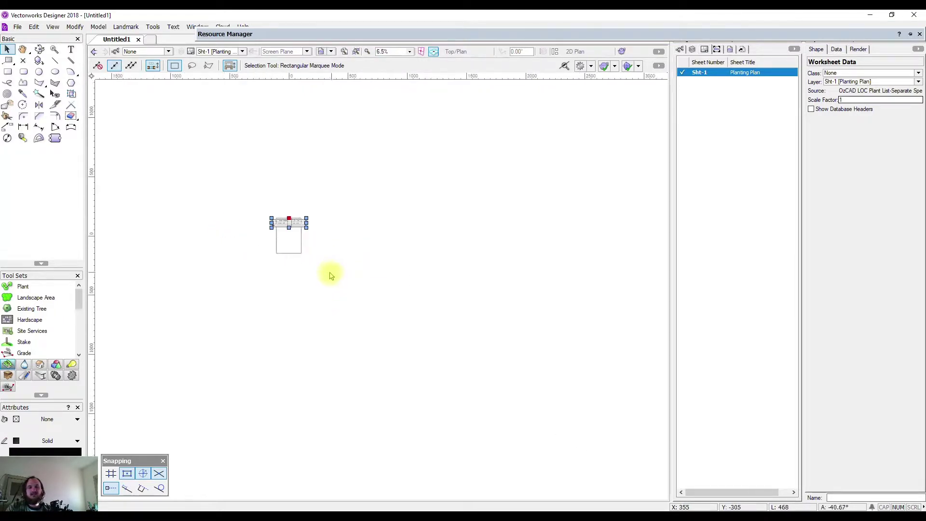
middle_click_drag(324, 273, 200, 190)
scroll(275, 238, "up", 8)
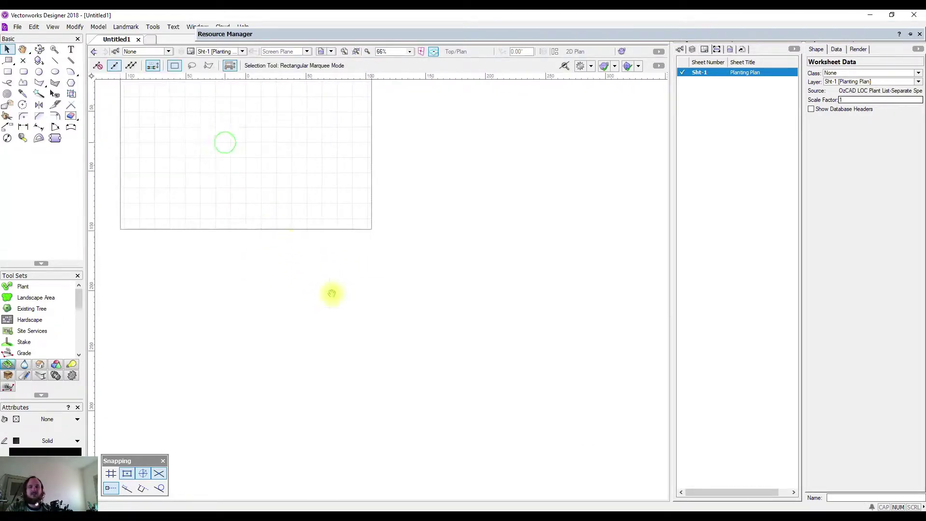
middle_click_drag(295, 242, 388, 380)
mouse_move(295, 182)
left_mouse_down()
mouse_move(374, 259)
mouse_move(352, 240)
mouse_move(384, 186)
mouse_move(375, 177)
left_mouse_up()
middle_click_drag(293, 131, 231, 137)
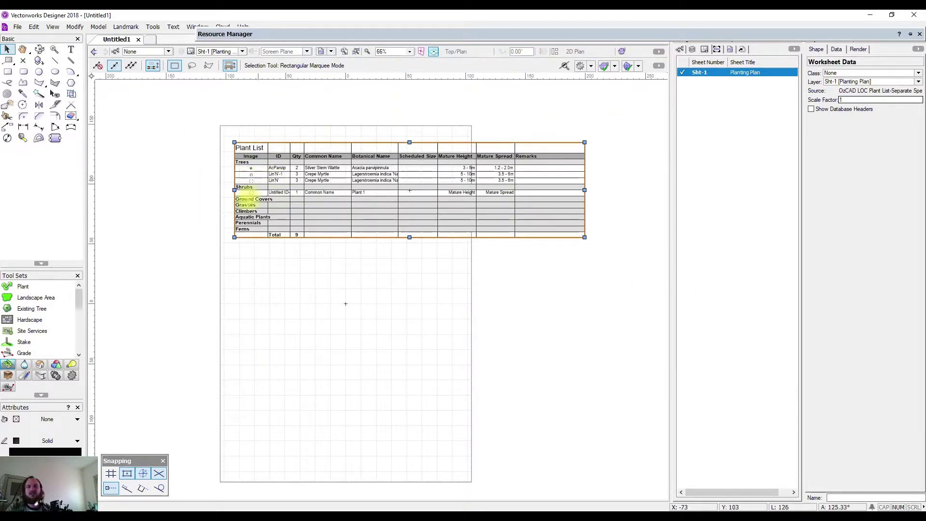
Deselect the placed worksheet and bring up the Planting Plan sheet layer's options.
mouse_move(389, 211)
left_mouse_down()
mouse_move(418, 226)
mouse_move(389, 211)
left_mouse_up()
left_click(400, 319)
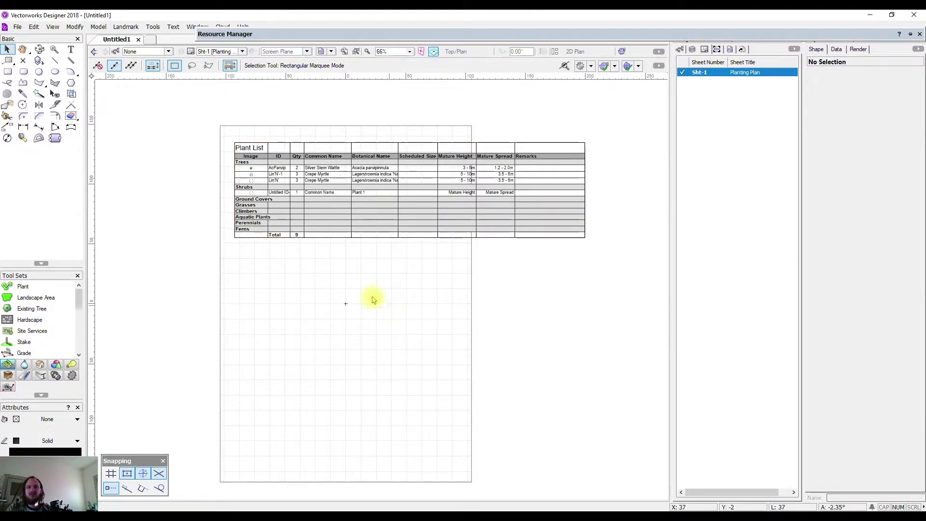
mouse_move(373, 300)
middle_mouse_down()
mouse_move(441, 316)
mouse_move(326, 271)
middle_mouse_up()
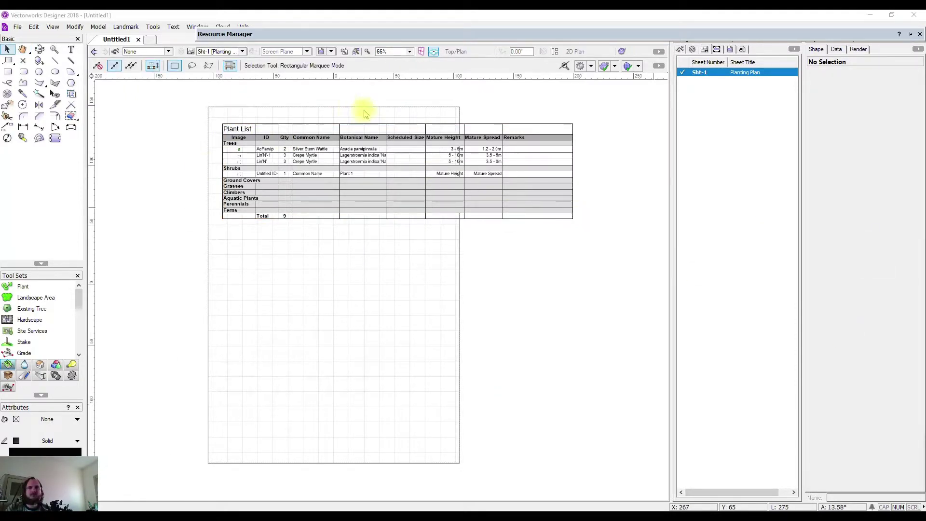
right_click(704, 72)
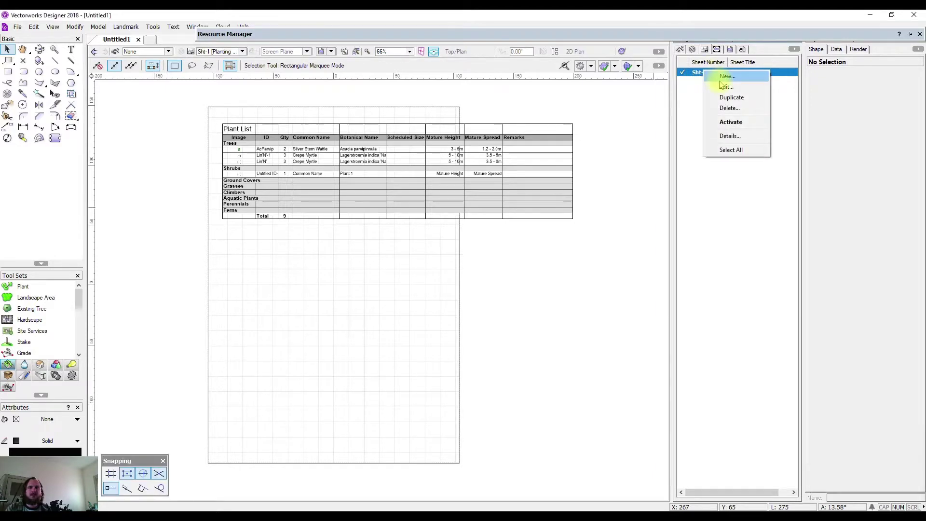
Change the Planting Plan sheet layer's page size to ISO A2 (594 × 420 mm).
left_click(725, 86)
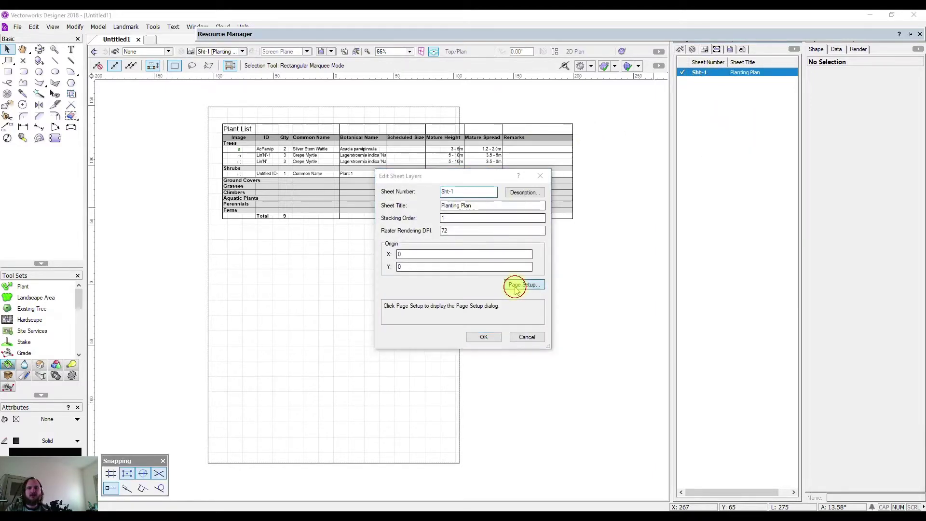
left_click(515, 286)
left_click(470, 209)
left_click(526, 221)
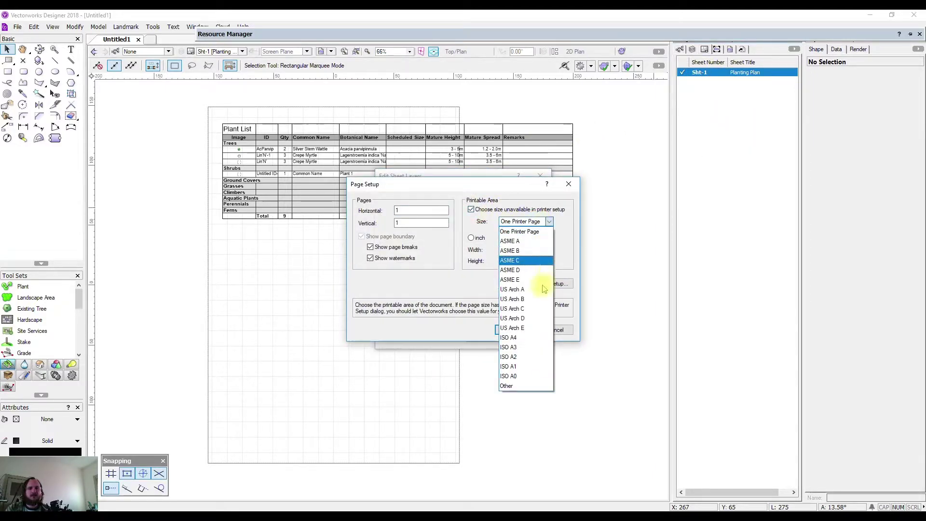
left_click(534, 361)
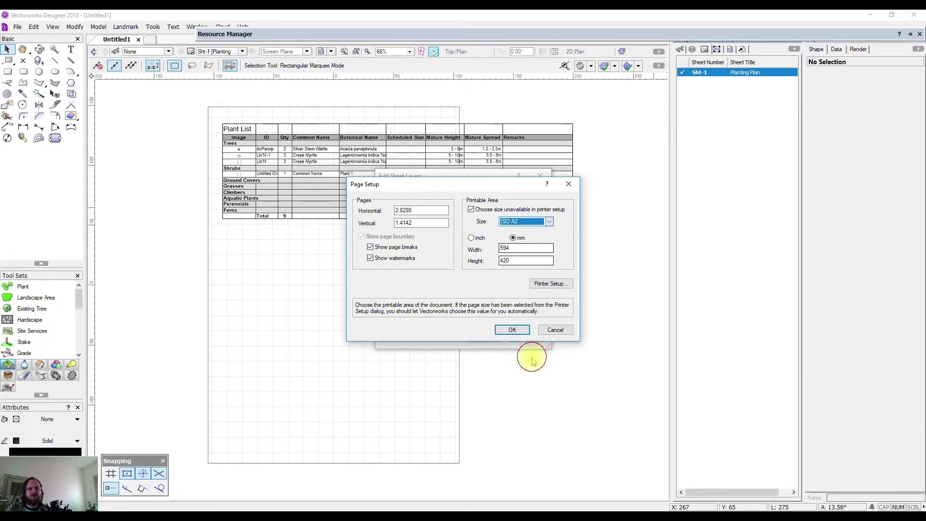
left_click(512, 331)
left_click(483, 337)
Reposition the Plant List worksheet on the larger A2 page and deselect it.
scroll(490, 338, "down", 3)
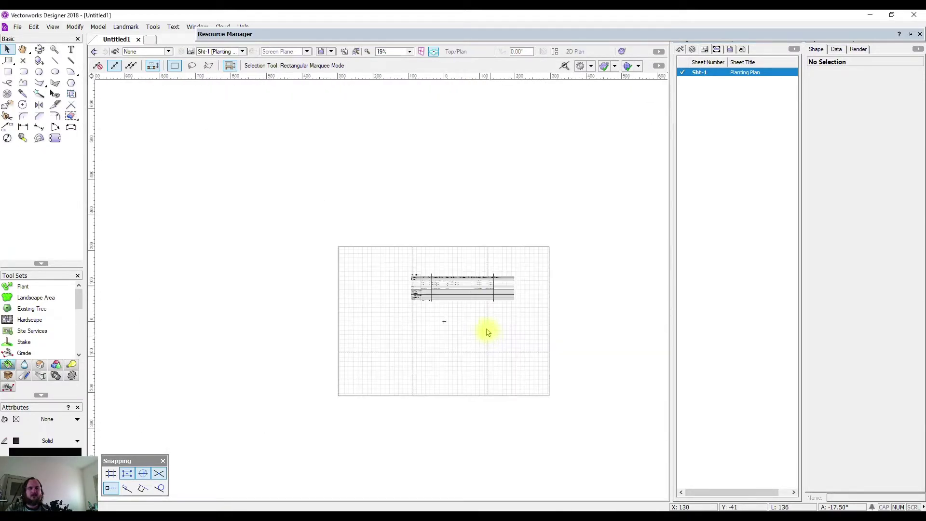
left_click_drag(488, 275, 487, 274)
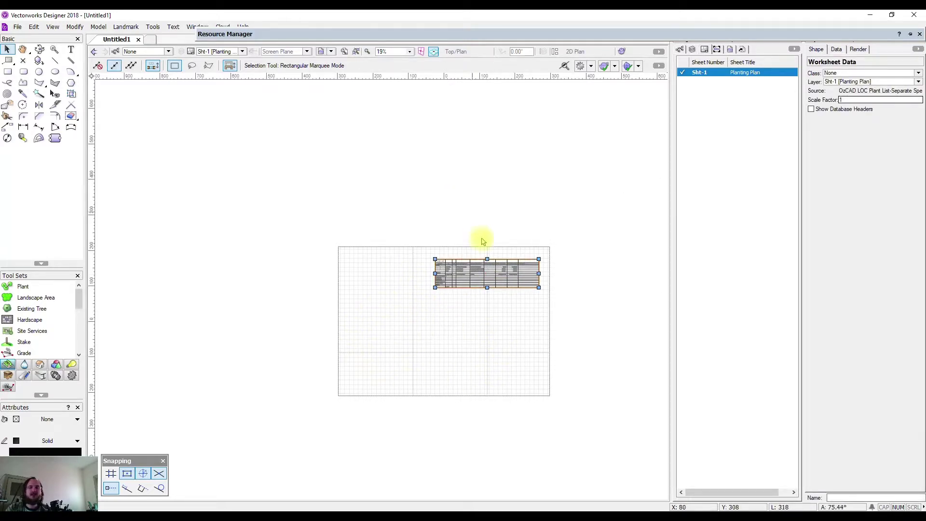
scroll(507, 334, "up", 2)
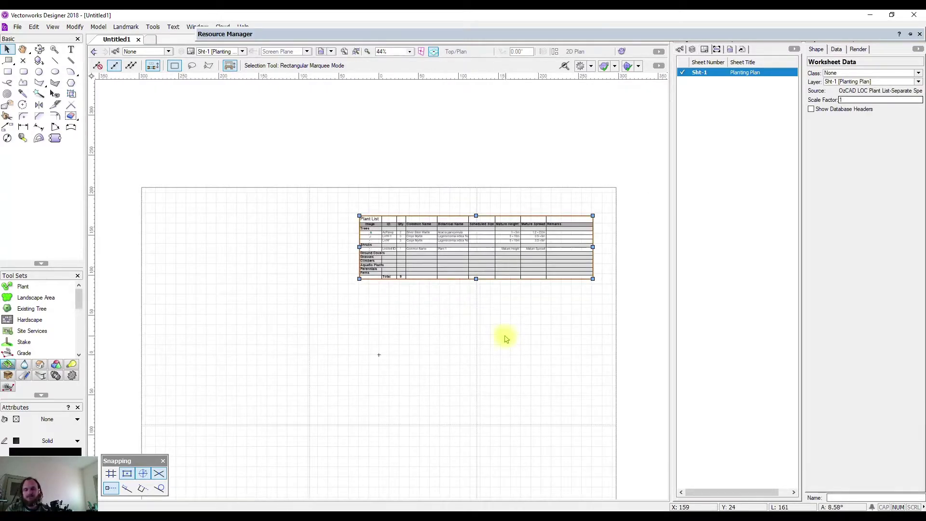
middle_click_drag(505, 339, 488, 304)
left_click(488, 304)
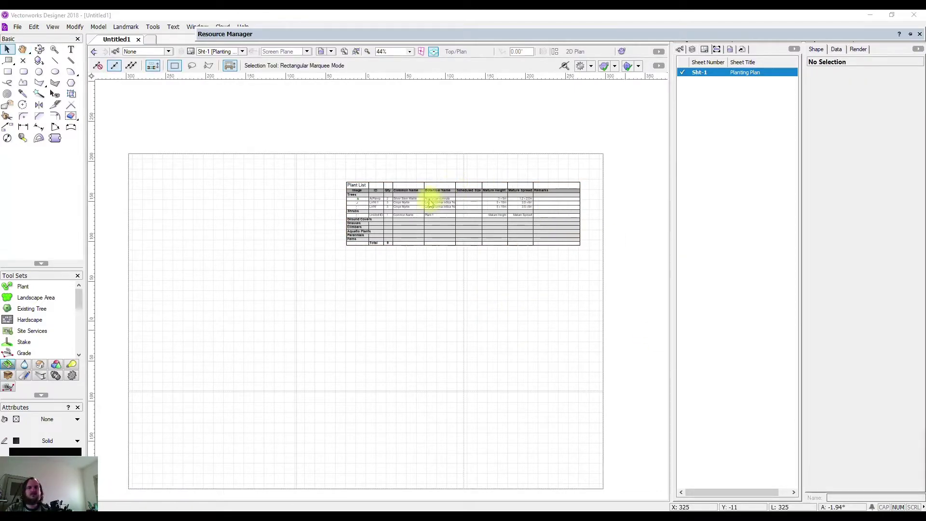
scroll(428, 201, "up", 2)
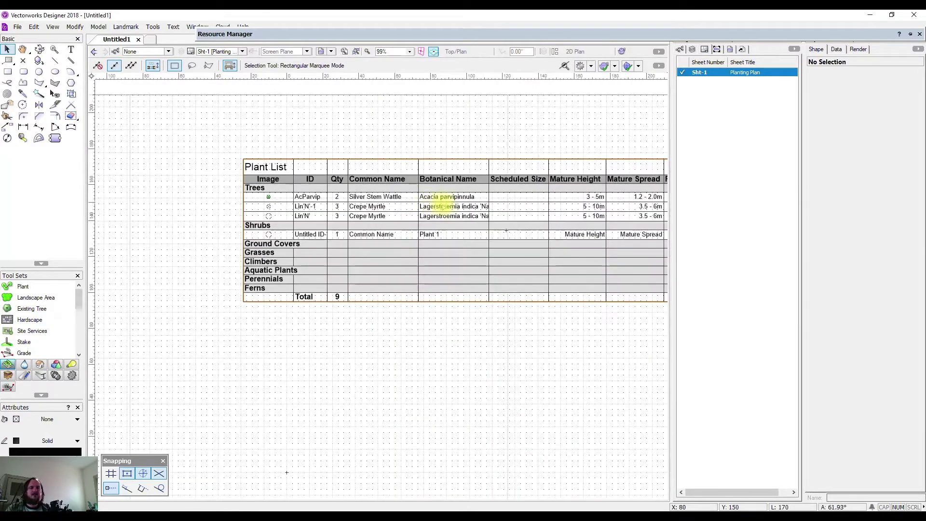
middle_click_drag(440, 200, 312, 178)
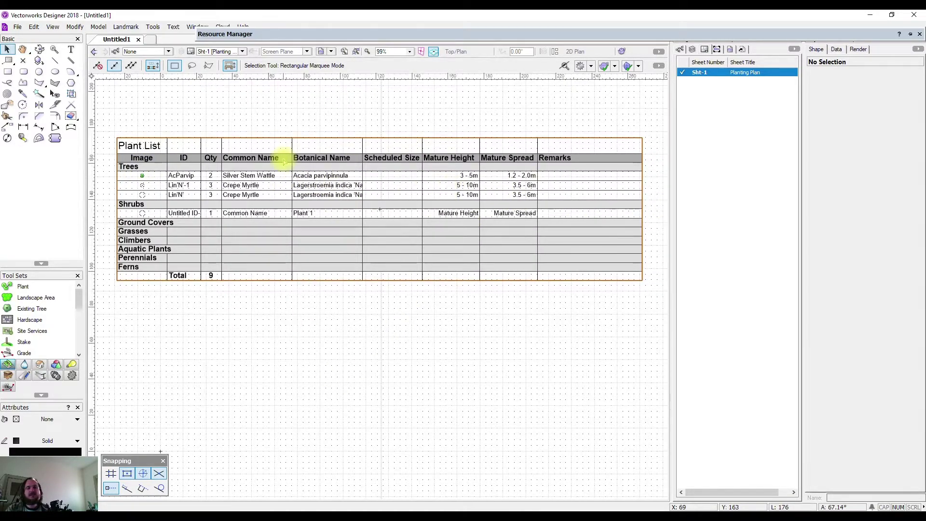
Open the Plant List worksheet in an enlarged editing window and select all its cells.
double_click(307, 186)
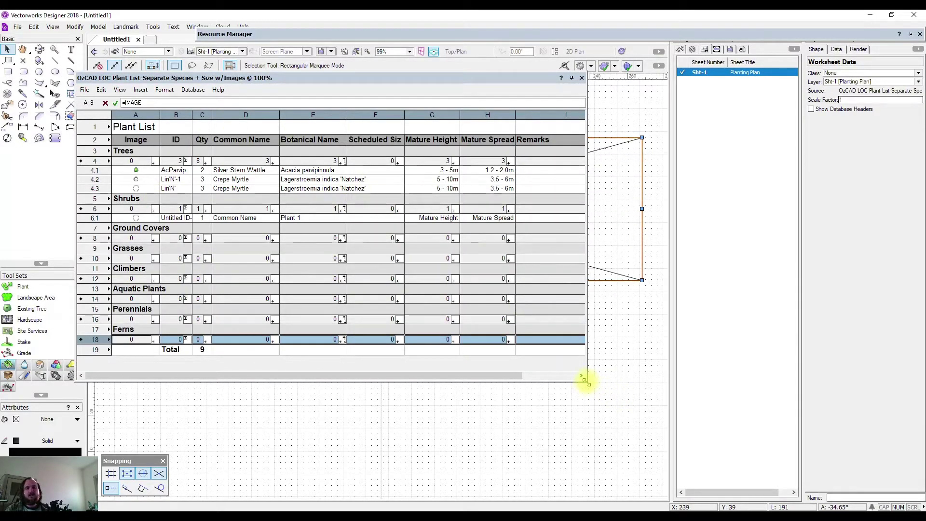
left_click_drag(585, 381, 808, 462)
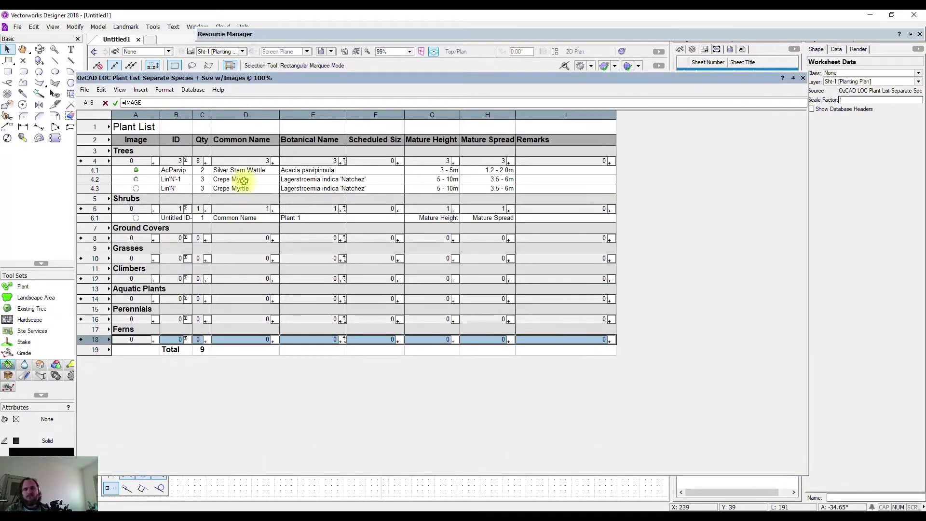
left_click(87, 114)
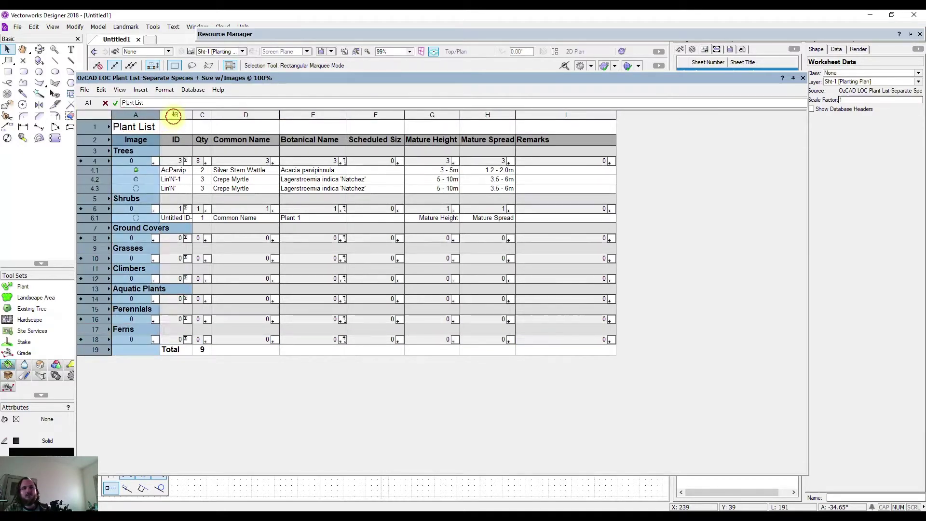
left_click(176, 115)
left_click(94, 115)
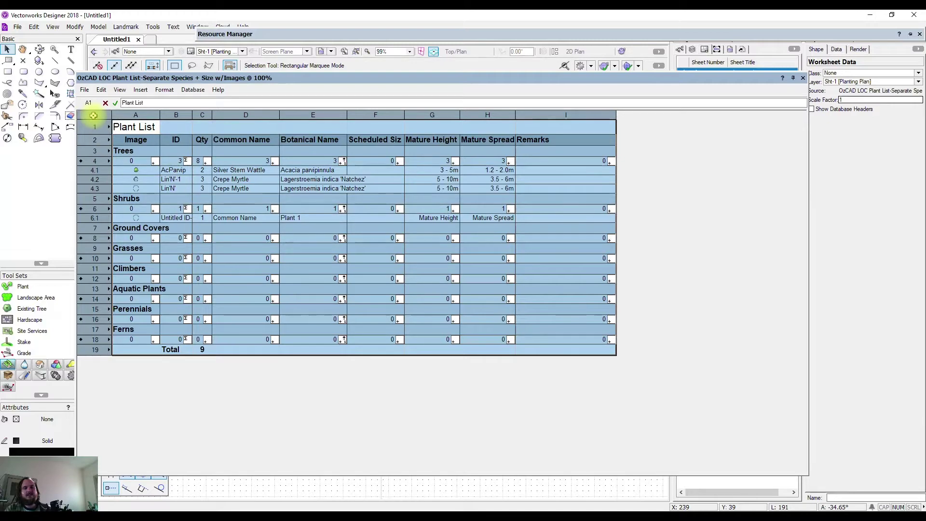
Check the cells' font formatting without changes, then select the Mature Height column G.
right_click(173, 129)
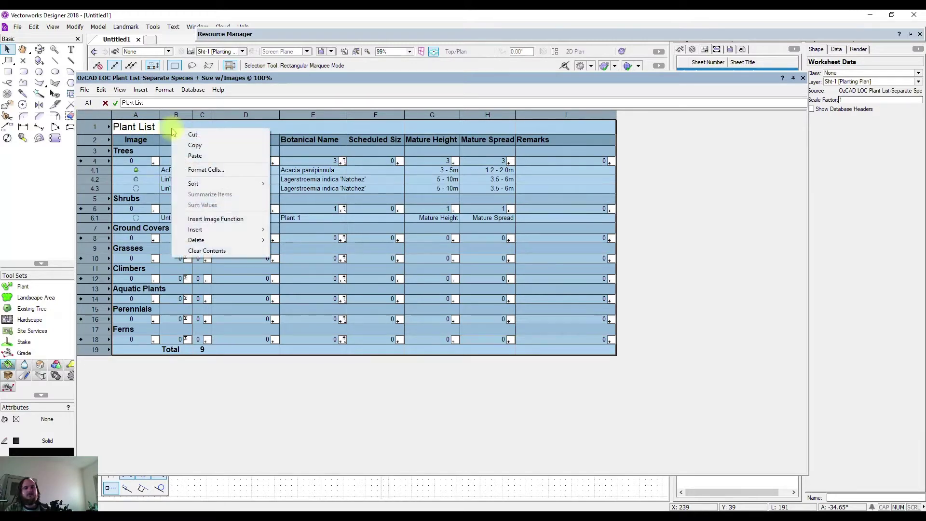
left_click(223, 173)
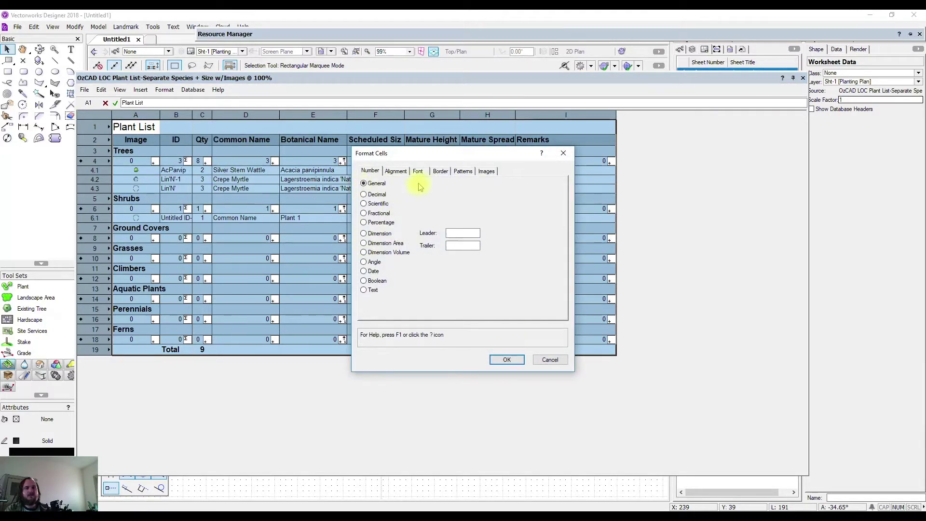
left_click(419, 172)
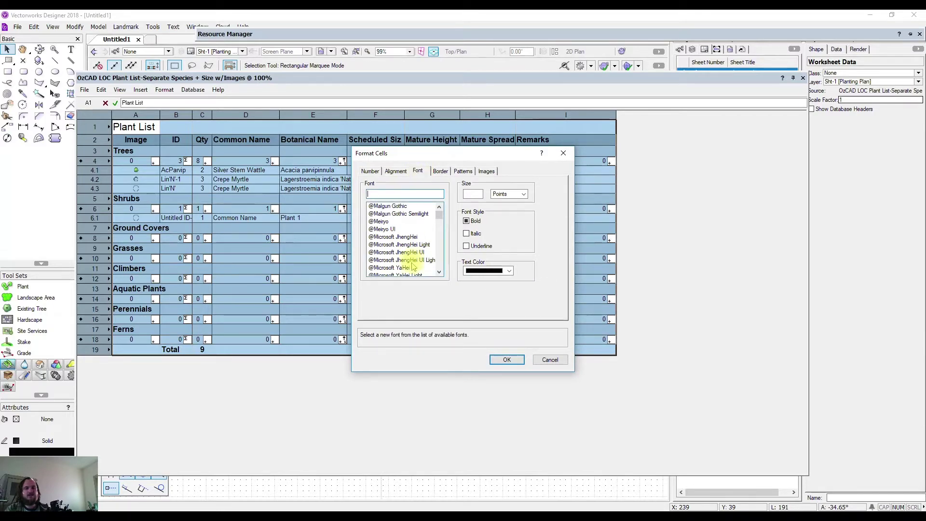
left_click(550, 360)
left_click(263, 125)
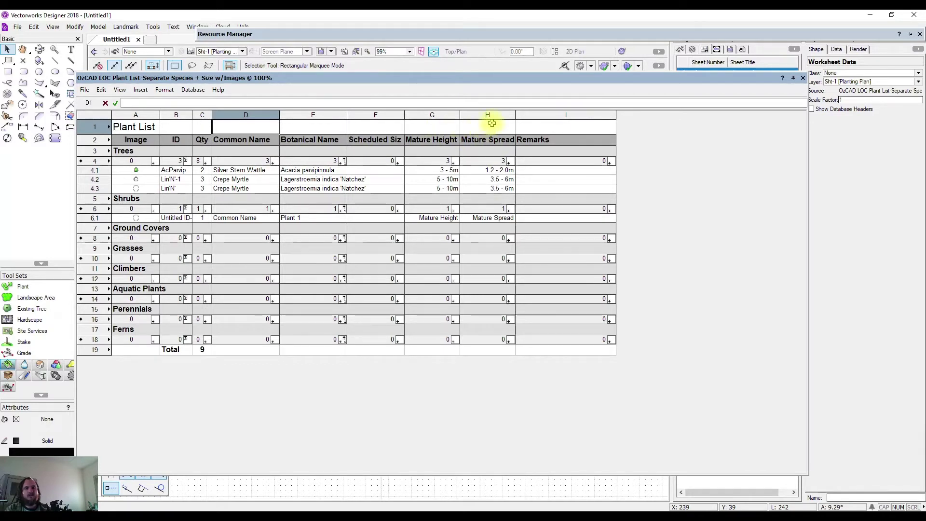
left_click(433, 114)
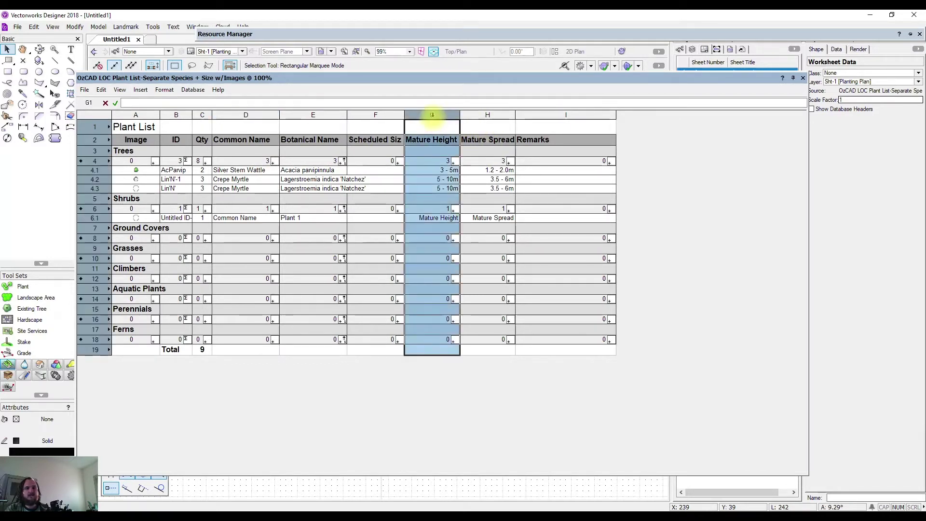
Delete the Mature Height column and widen the Mature Spread and Botanical Name columns.
right_click(432, 114)
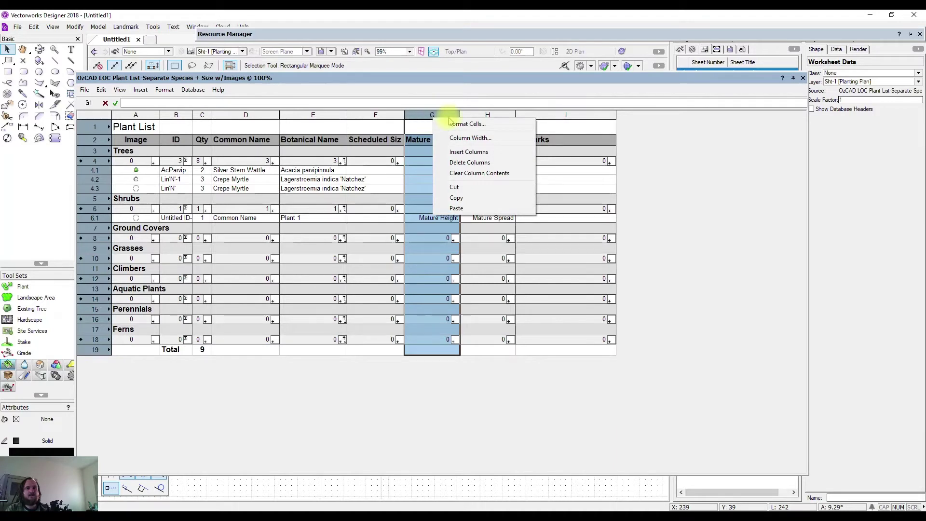
left_click(467, 163)
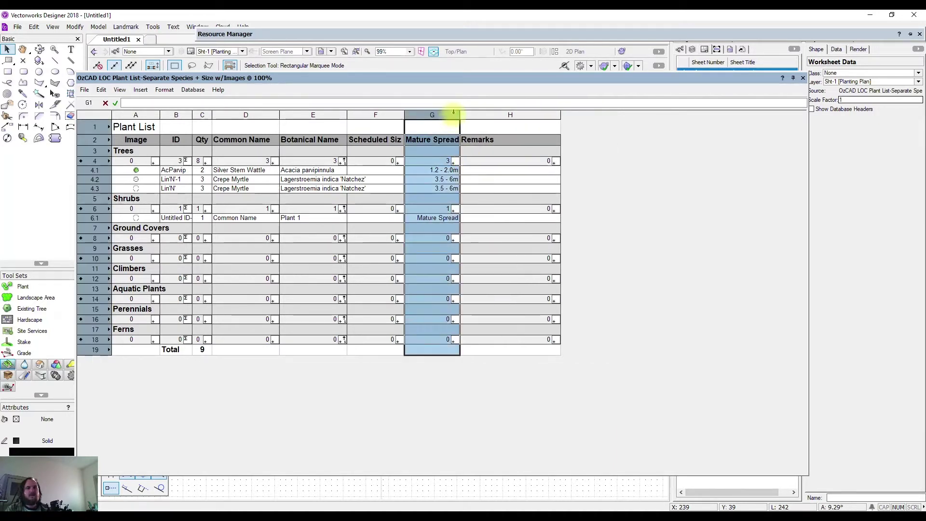
left_click_drag(460, 115, 470, 115)
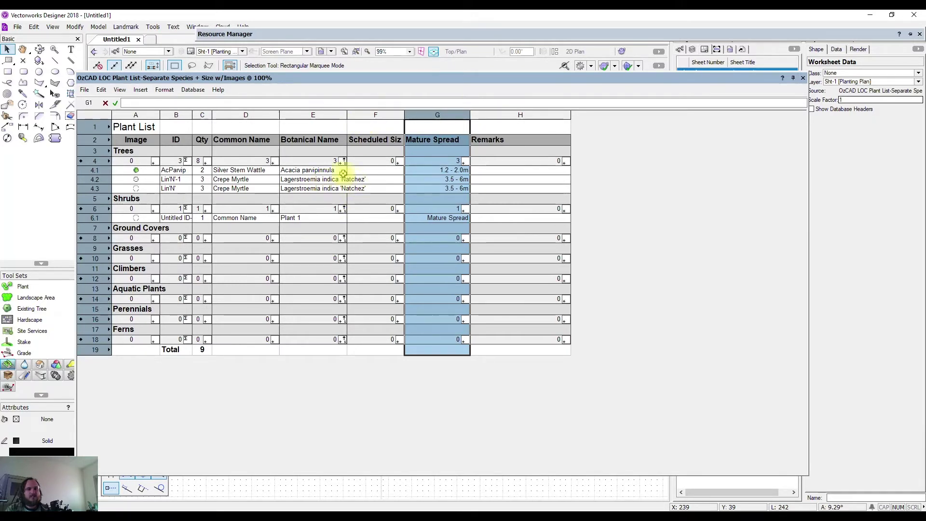
left_click_drag(348, 117, 374, 117)
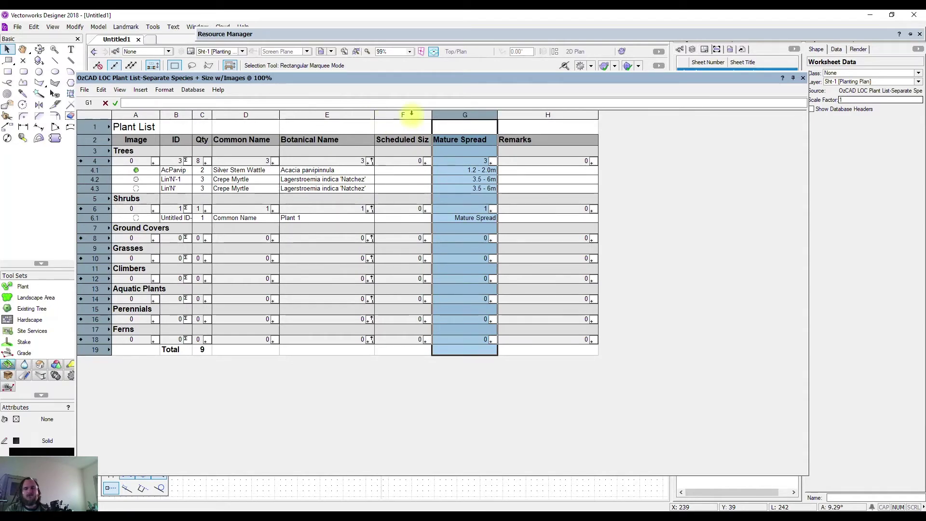
Close the worksheet window and deselect the updated Plant List on the sheet.
left_click(803, 78)
left_click(359, 402)
scroll(215, 261, "down", 2)
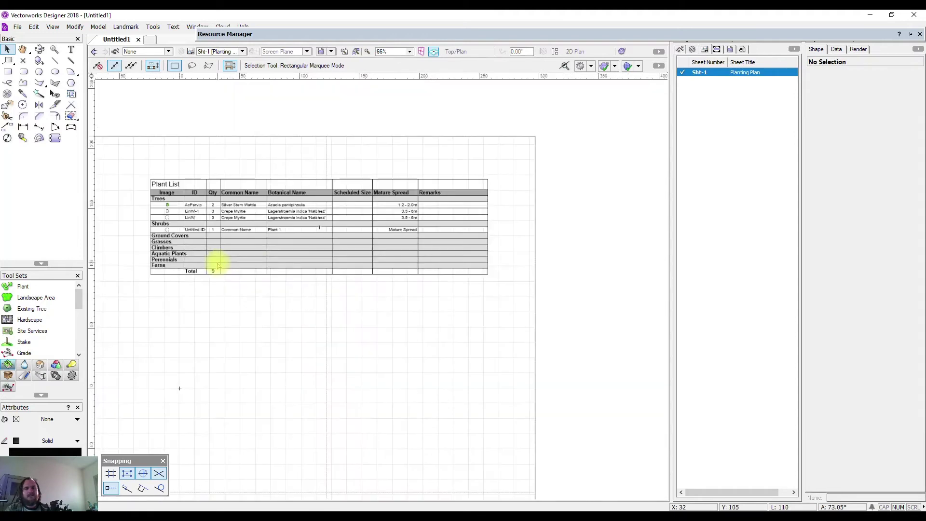
middle_click_drag(217, 261, 322, 265)
scroll(430, 265, "up", 2)
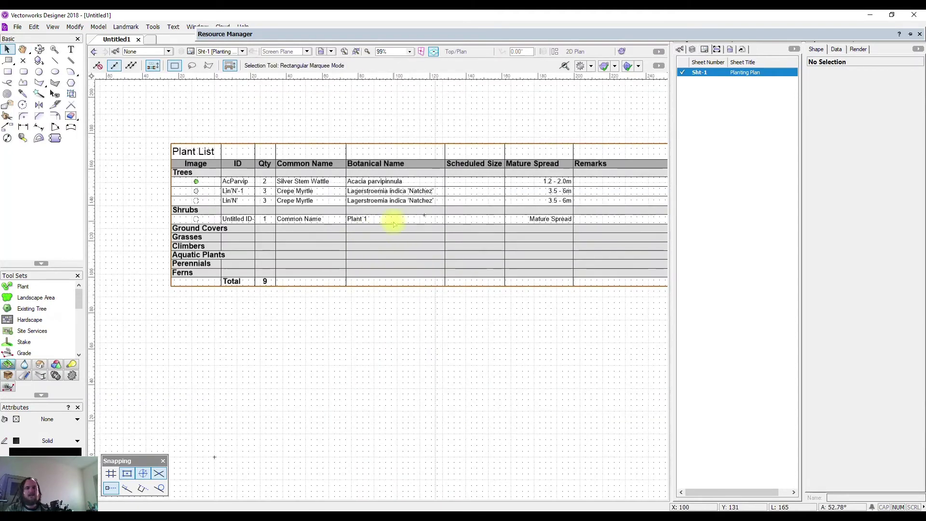
scroll(433, 316, "down", 2)
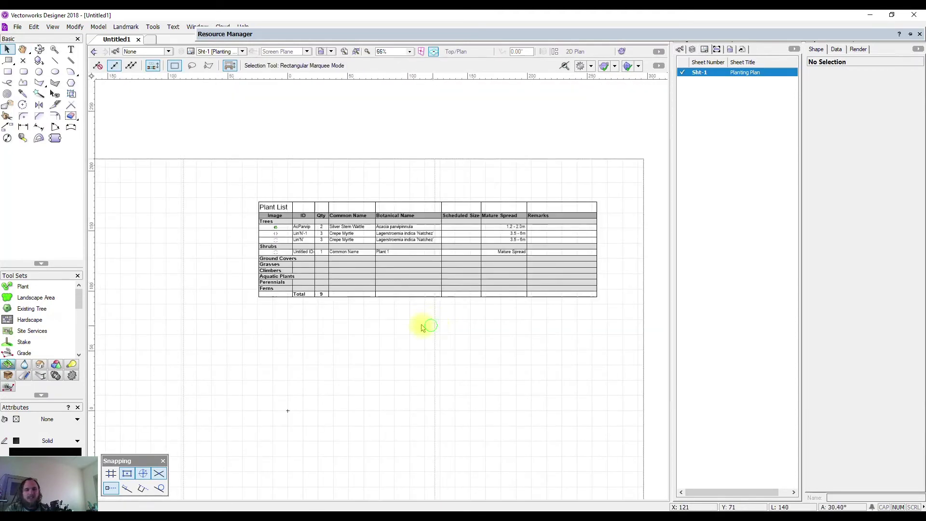